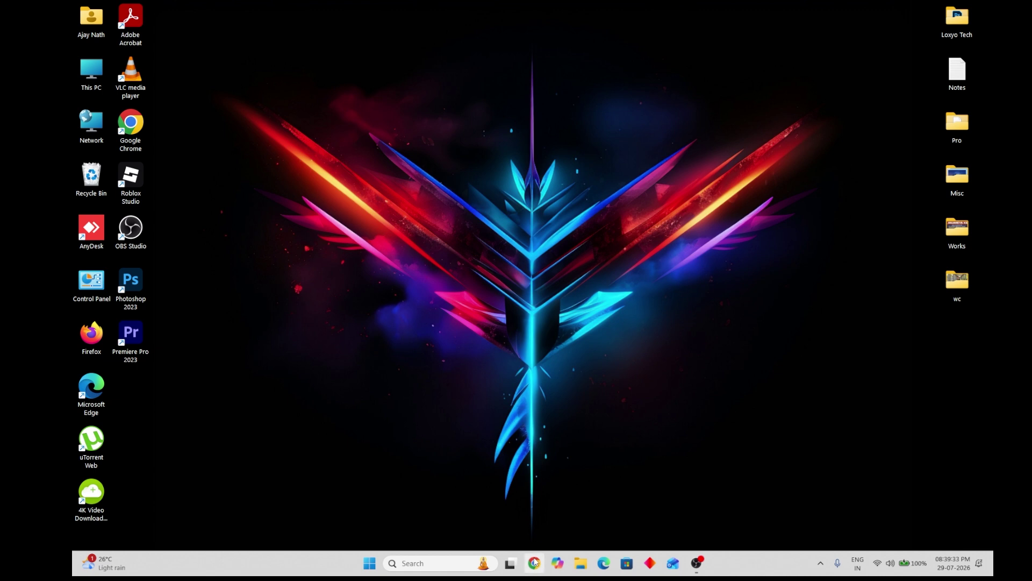
# Search Google in Chrome for "microsoft insider program" and open Microsoft's Windows Insider Preview Downloads page.
pyautogui.click(534, 563)
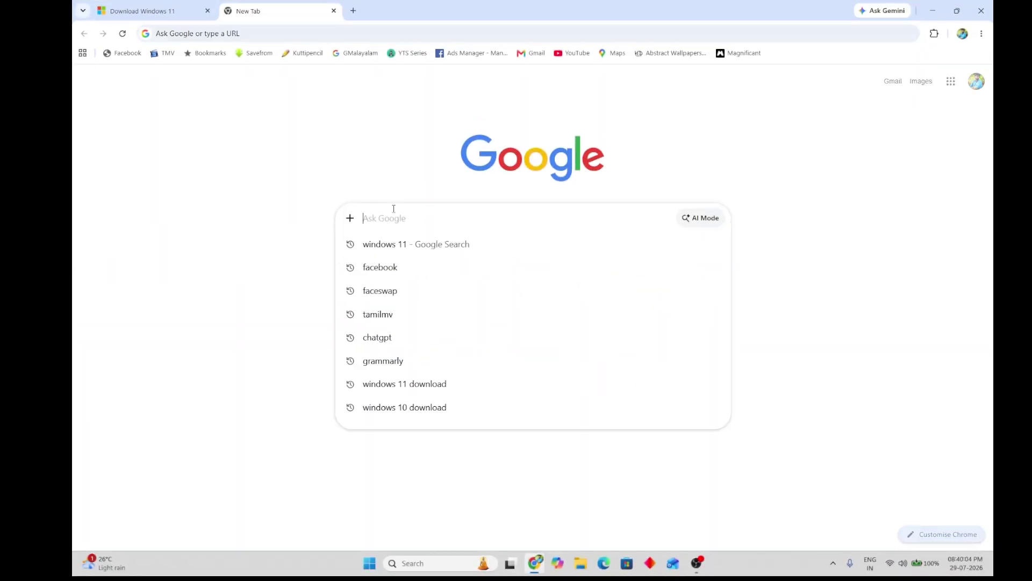
pyautogui.write('mi')
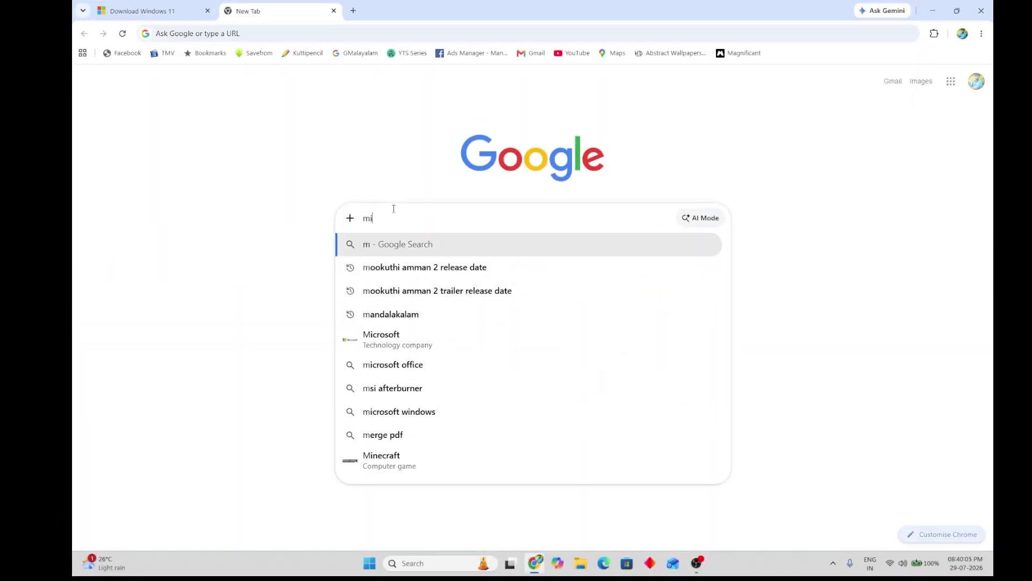
pyautogui.write('crosoft ')
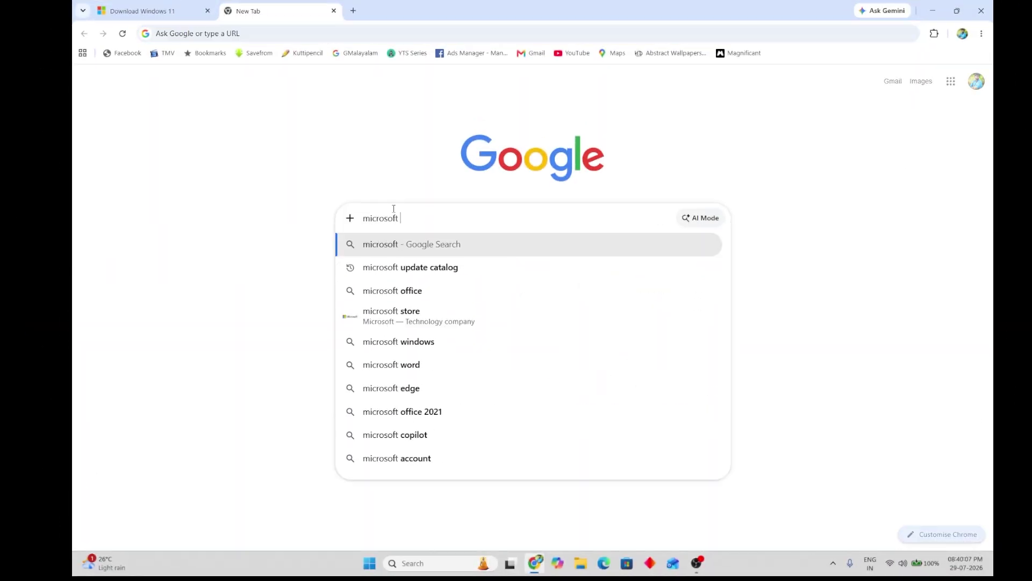
pyautogui.write('insider')
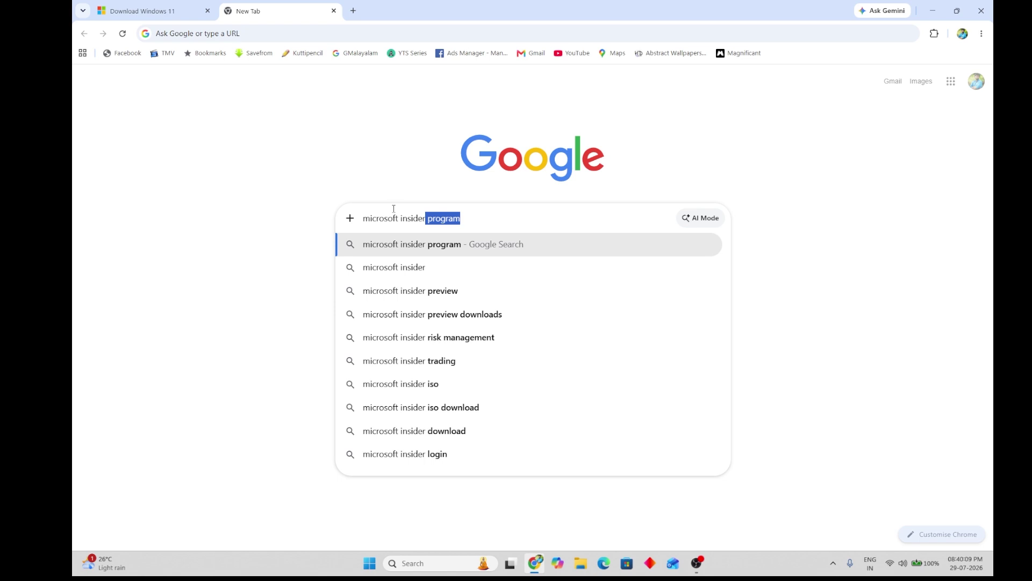
pyautogui.press('Return')
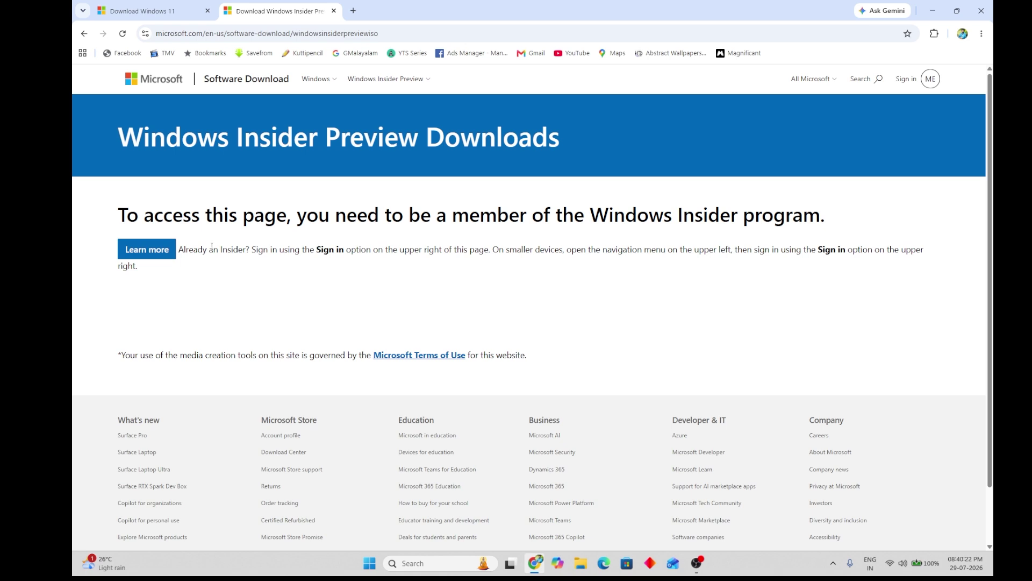
# Sign in to the Microsoft account and open the registration page for joining the Windows Insider Program.
pyautogui.click(925, 82)
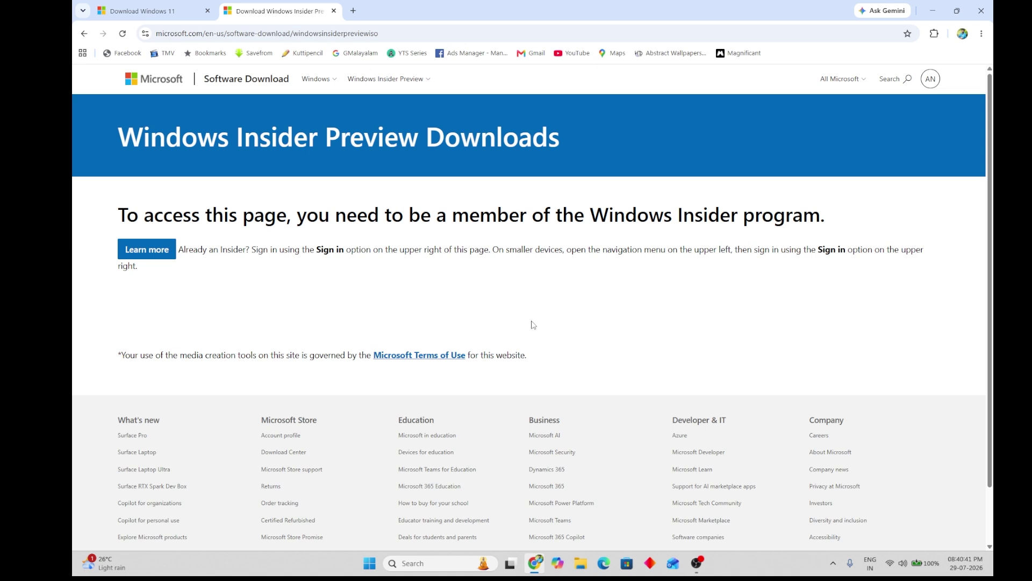
pyautogui.click(146, 250)
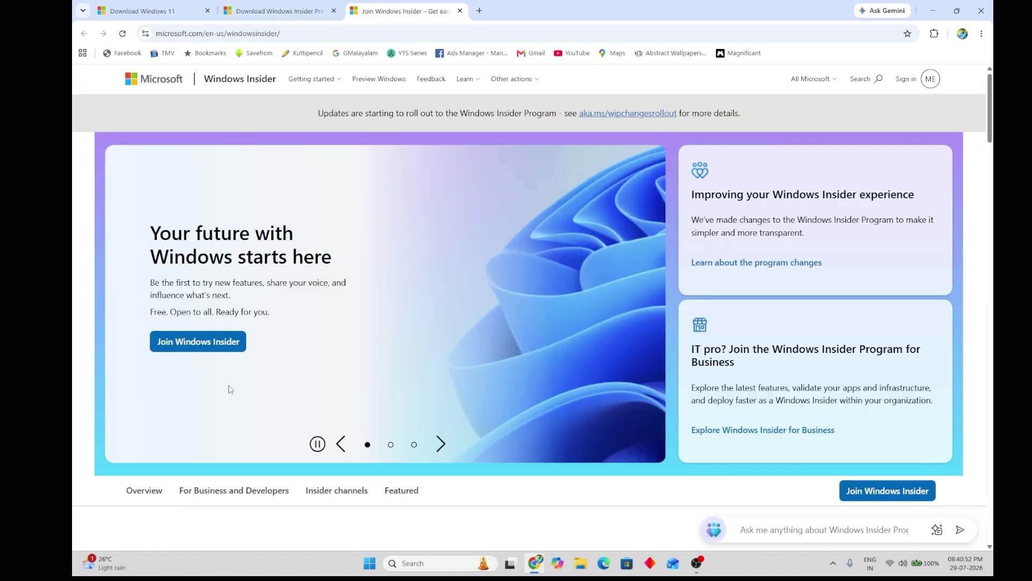
pyautogui.click(205, 350)
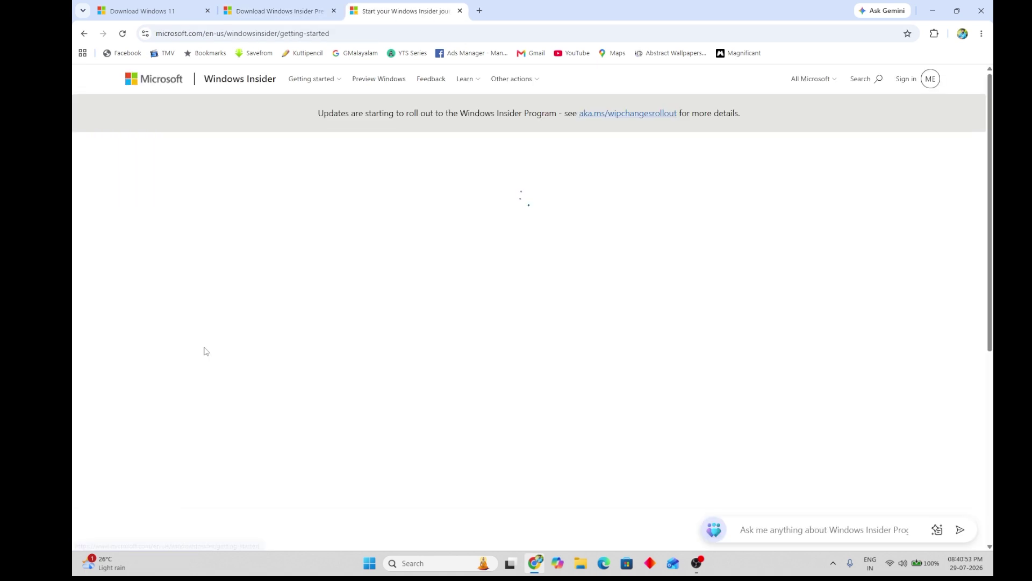
pyautogui.scroll(-3, 393, 347)
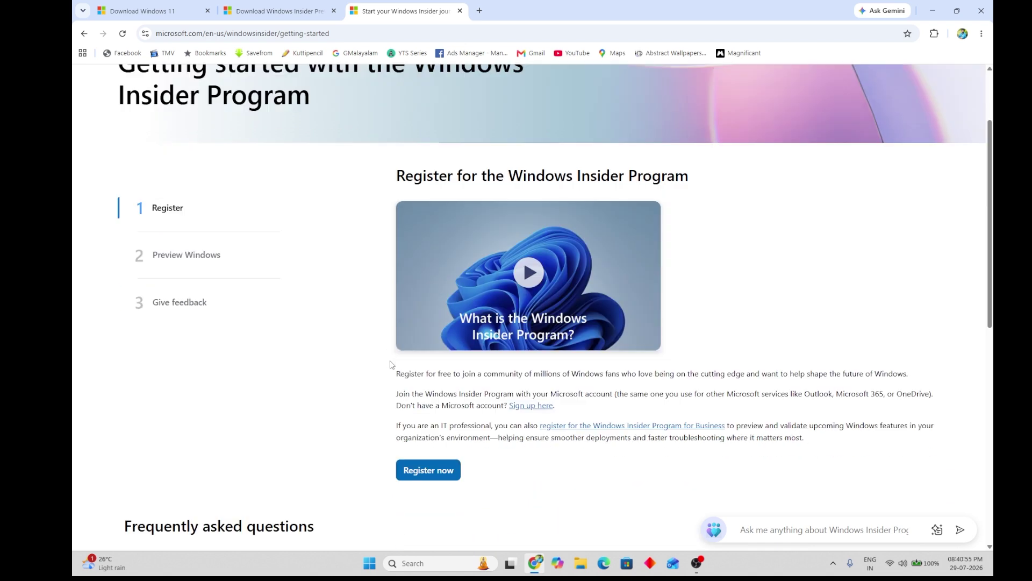
pyautogui.click(430, 422)
pyautogui.click(156, 222)
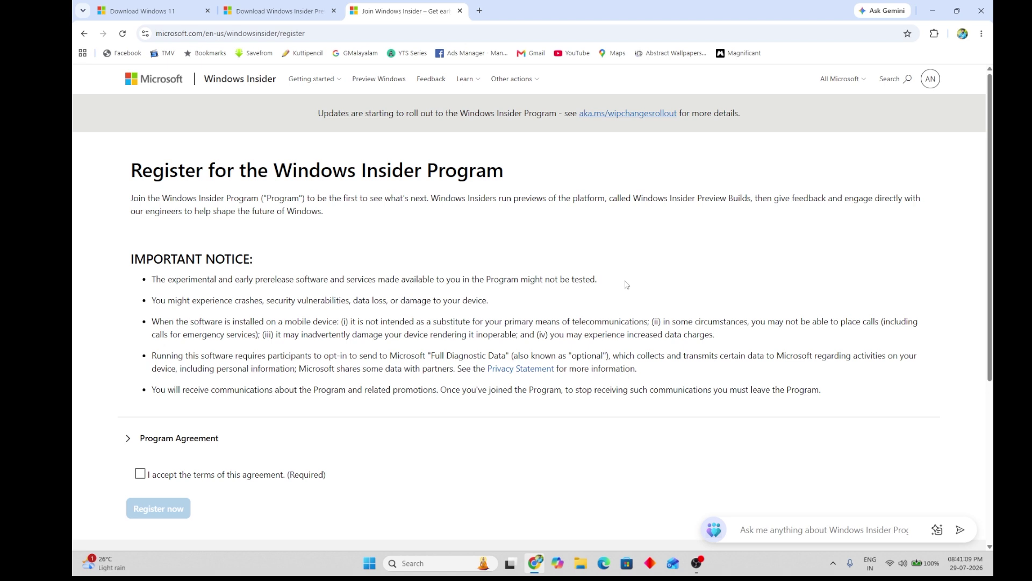
# Accept the program agreement terms and register for the Windows Insider Program.
pyautogui.scroll(-3, 169, 374)
pyautogui.click(140, 315)
pyautogui.click(161, 354)
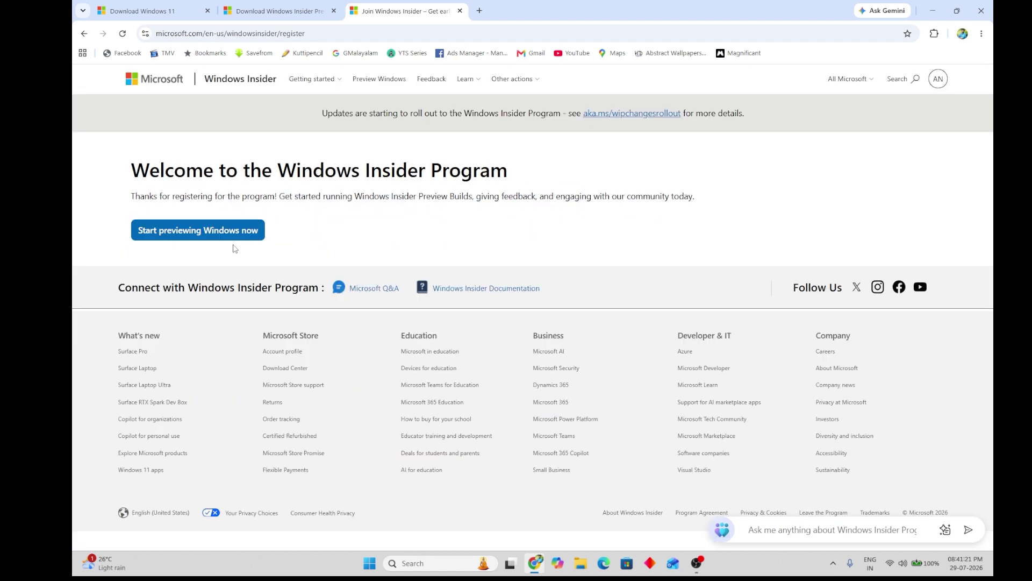
# Start previewing Windows and open the Windows Insider Preview ISO download page from the individual-device installation instructions.
pyautogui.click(238, 235)
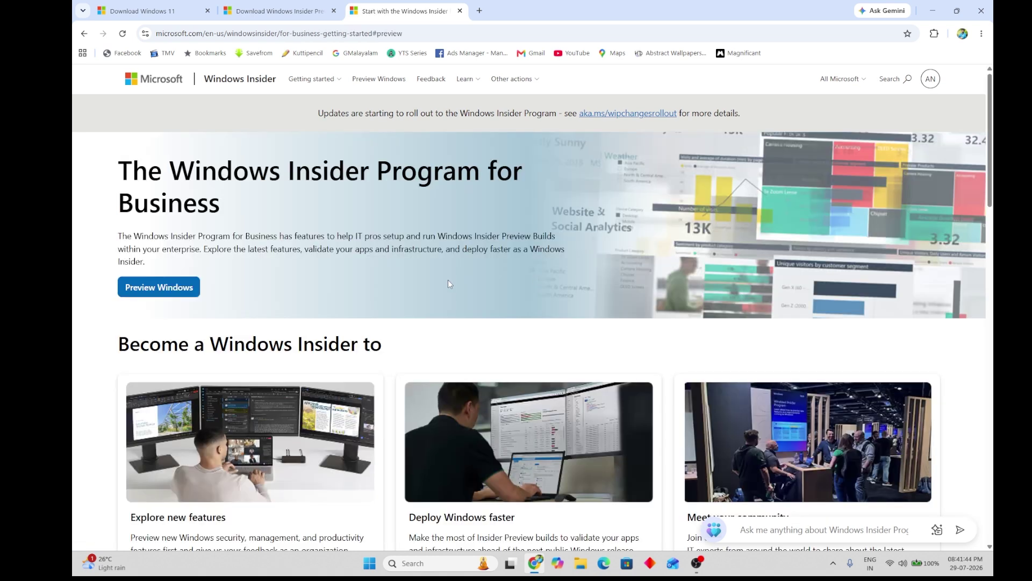
pyautogui.scroll(-8, 448, 279)
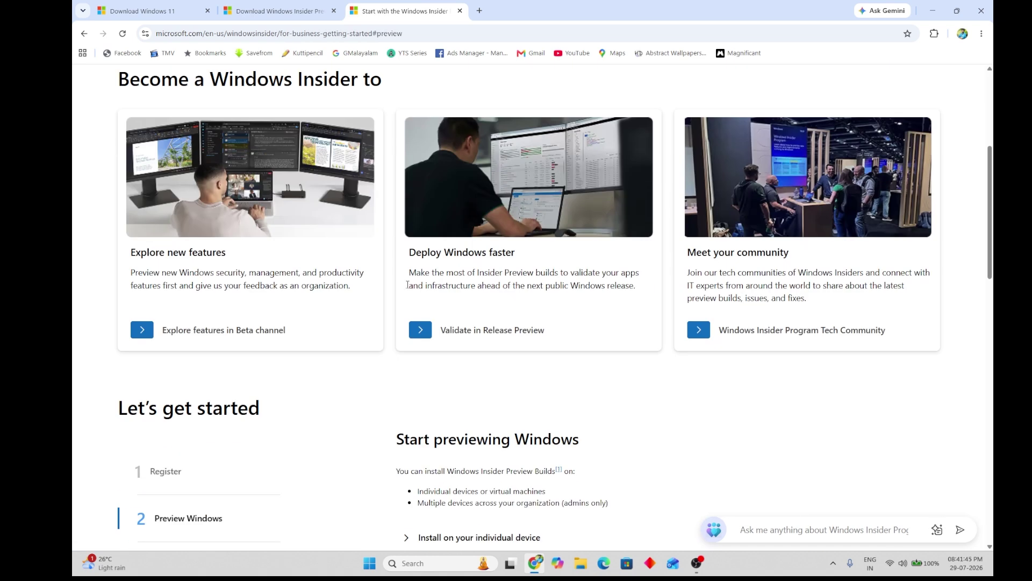
pyautogui.click(510, 284)
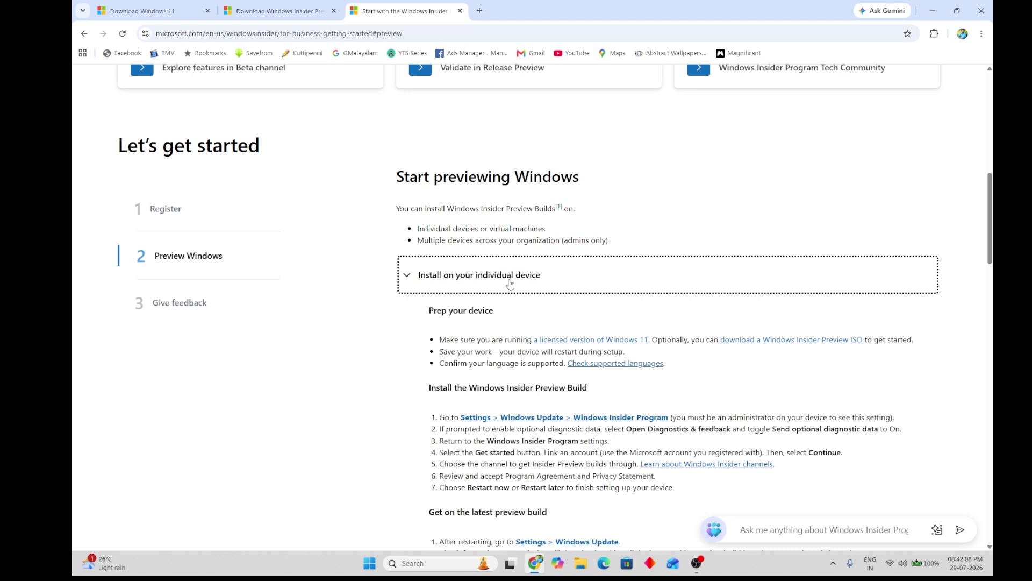
pyautogui.click(161, 267)
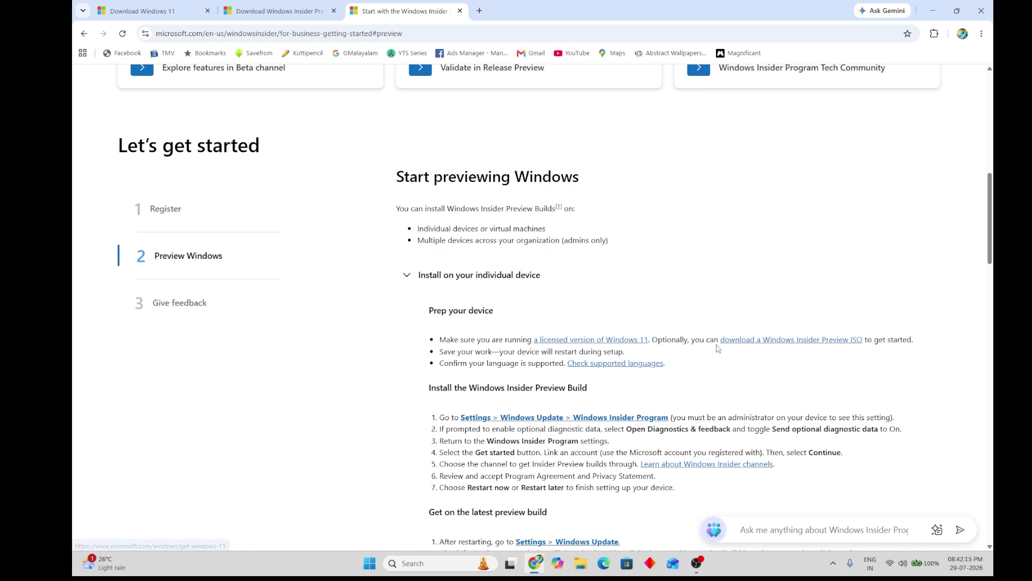
pyautogui.click(820, 341)
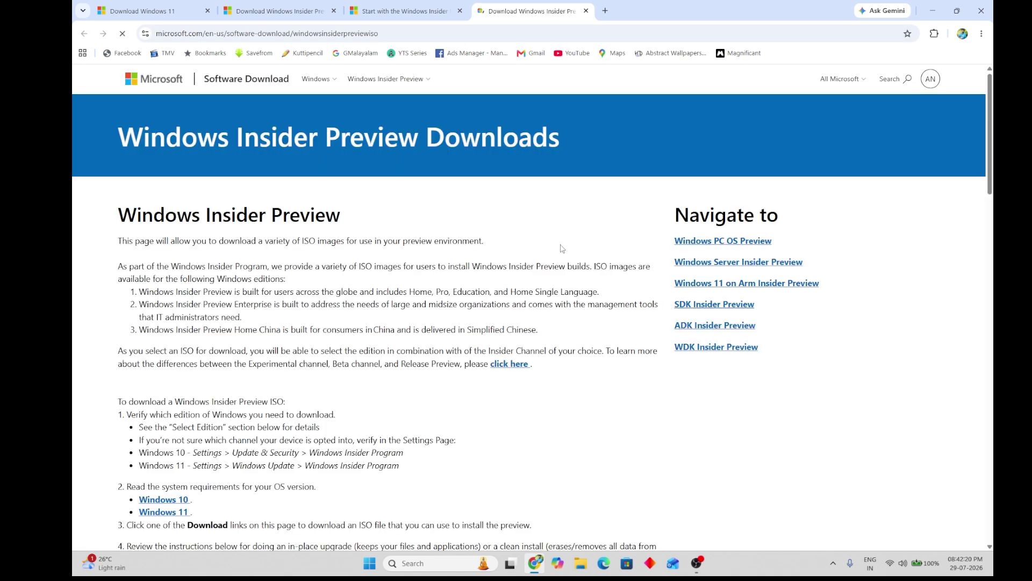
# Select the edition Beta (Build 28020.2539) - 26H1 for the Insider Preview ISO and confirm it.
pyautogui.scroll(-2, 256, 237)
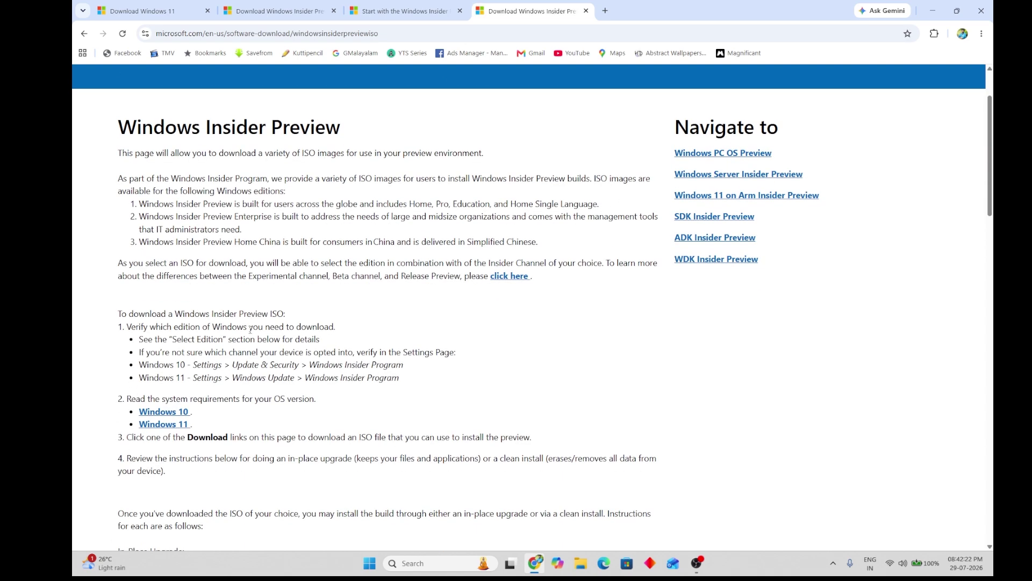
pyautogui.scroll(-3, 349, 366)
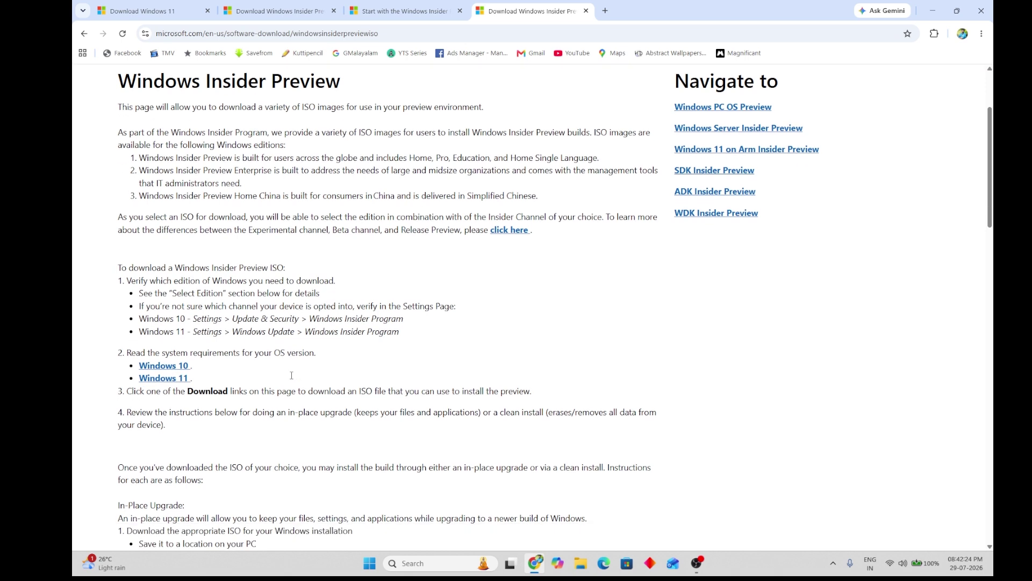
pyautogui.scroll(-15, 348, 366)
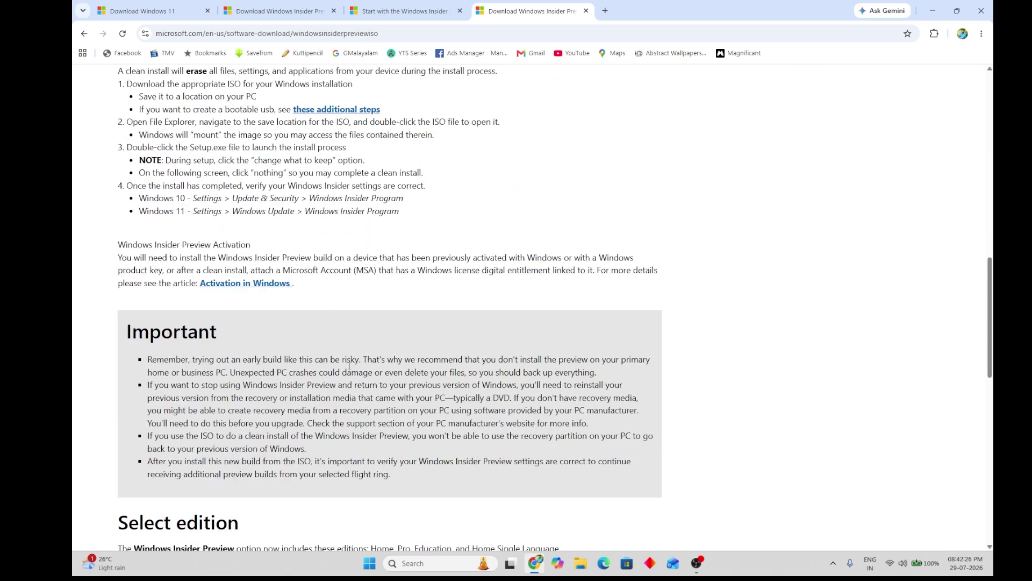
pyautogui.click(205, 379)
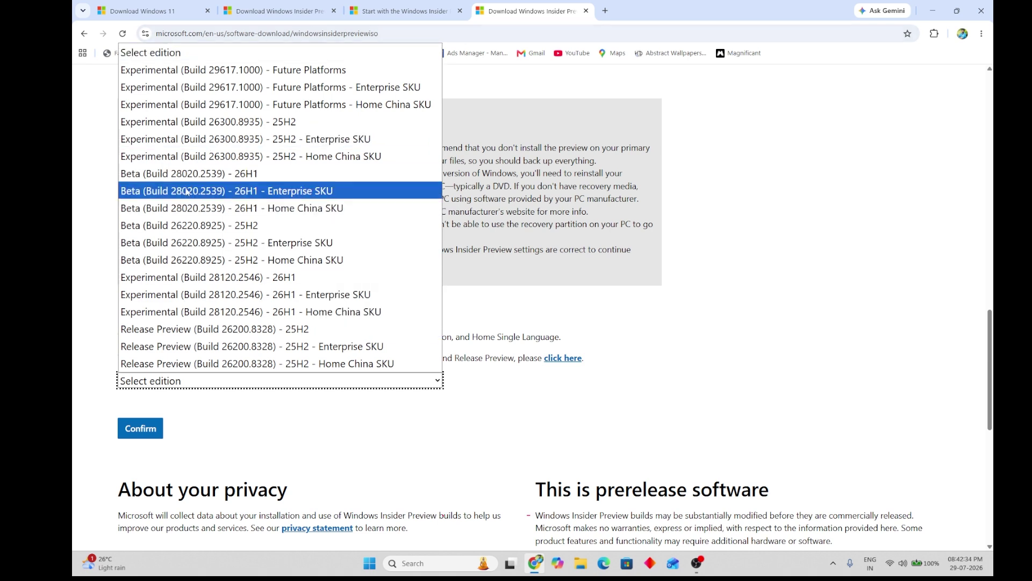
pyautogui.click(259, 173)
pyautogui.click(129, 428)
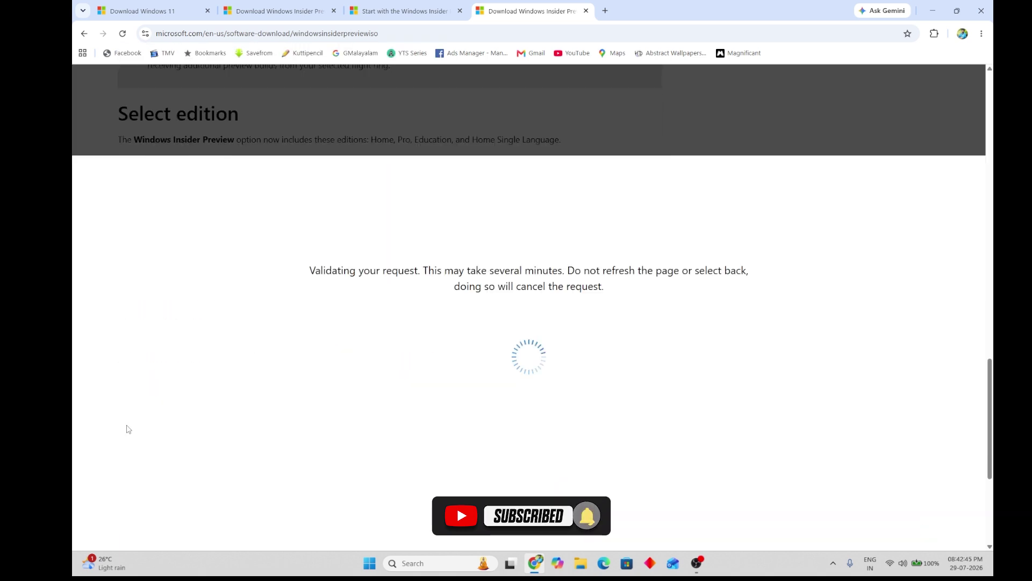
# Confirm English International as the product language and start the 64-bit ISO download.
pyautogui.click(211, 254)
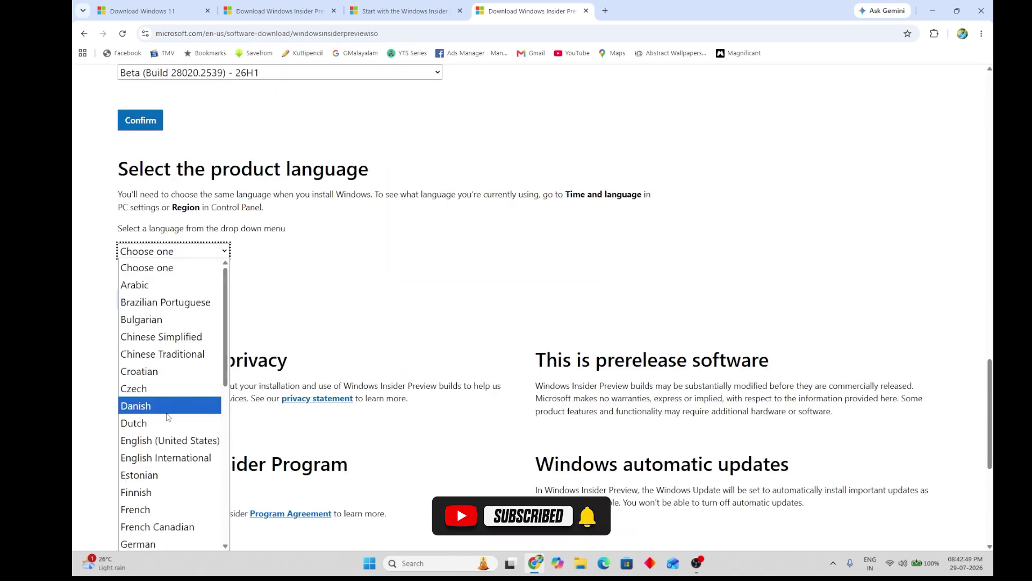
pyautogui.click(194, 457)
pyautogui.click(151, 299)
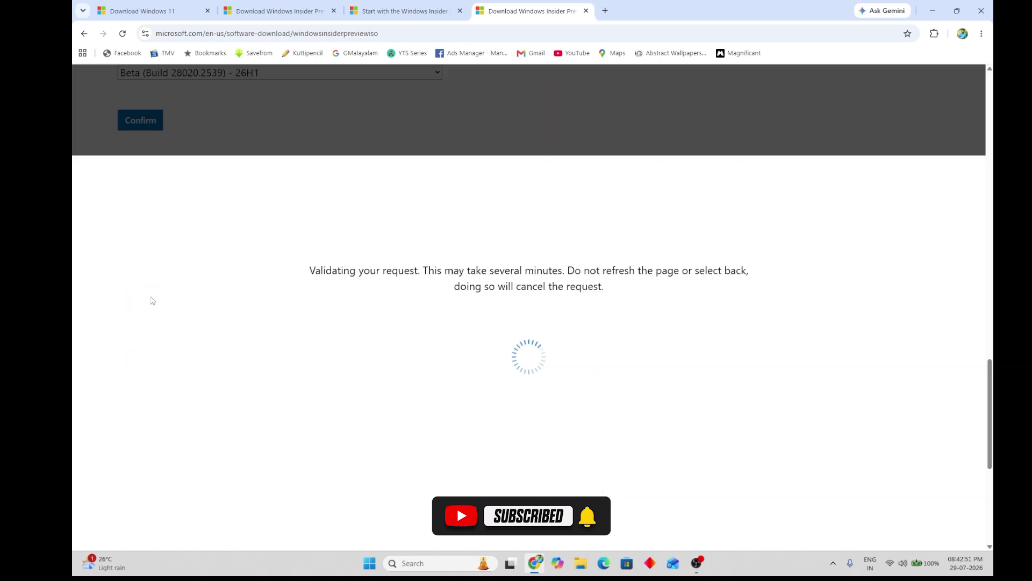
pyautogui.click(146, 222)
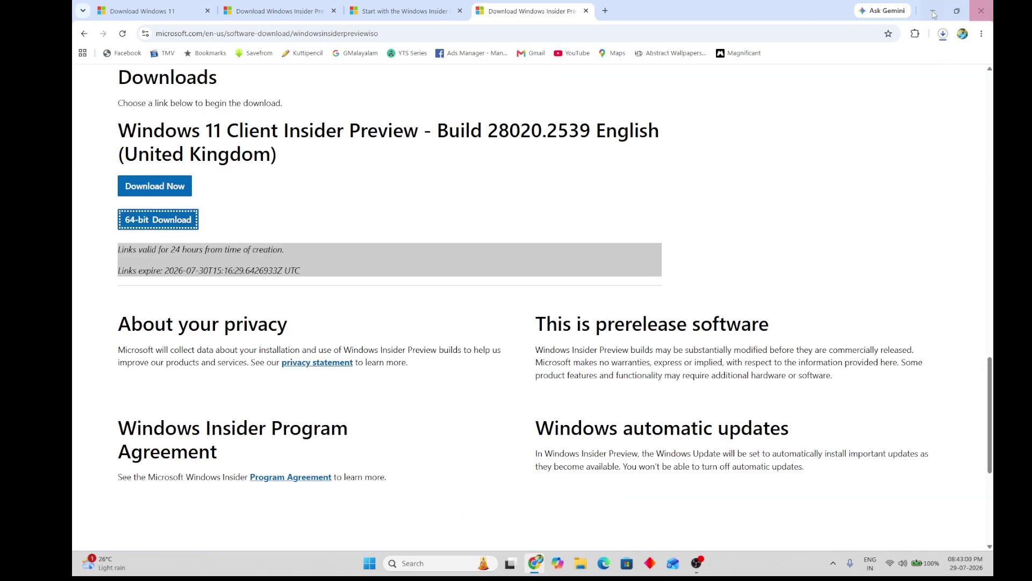
# Open the download history and highlight the file name of the Windows 11 Insider Preview ISO.
pyautogui.click(943, 33)
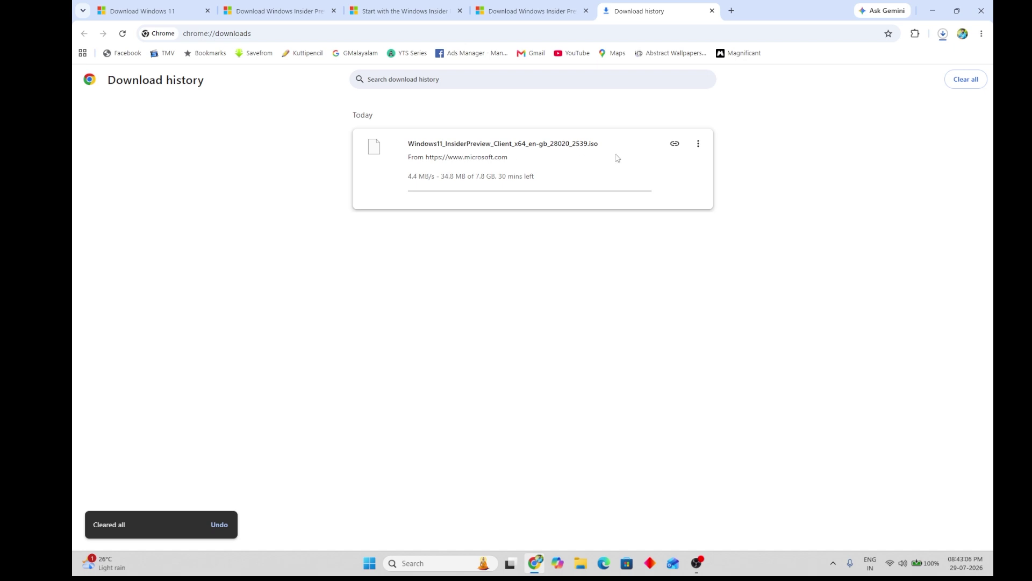
pyautogui.moveTo(406, 148); pyautogui.dragTo(605, 148)
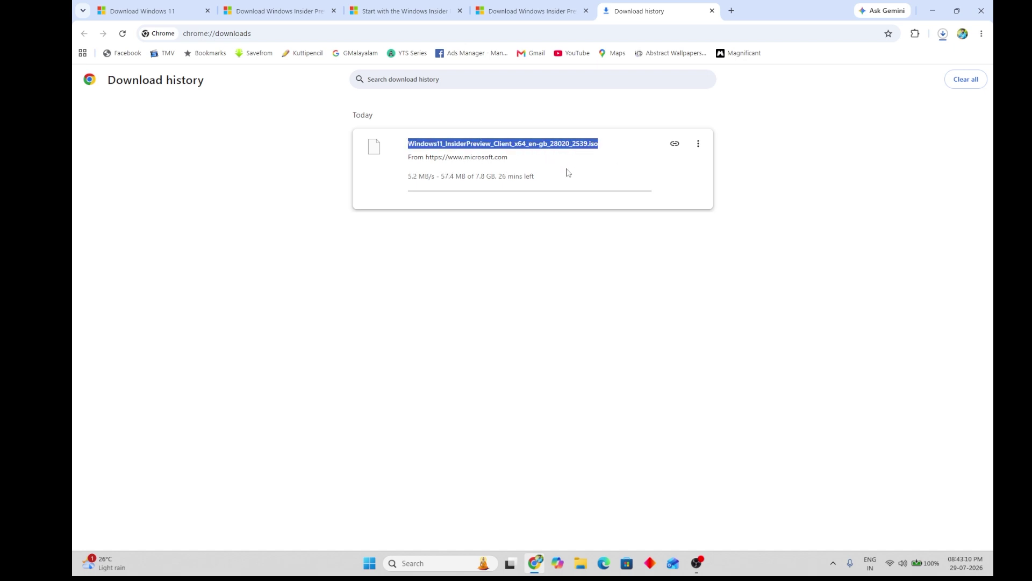
pyautogui.rightClick(552, 145)
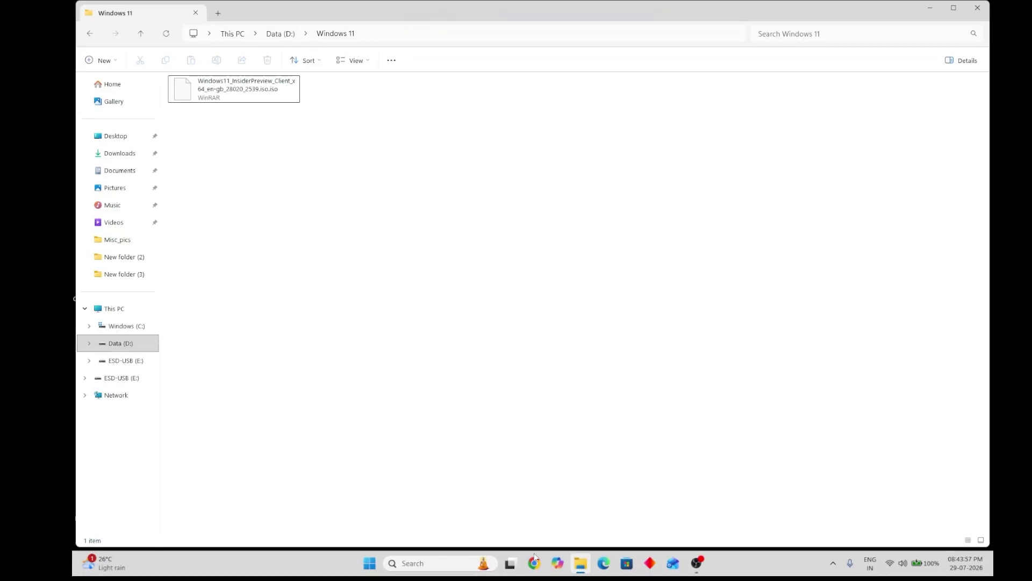
# Search Google in Chrome for "rufus" and find the latest releases in the Rufus website's download section.
pyautogui.click(535, 559)
pyautogui.click(425, 226)
pyautogui.write('rufus')
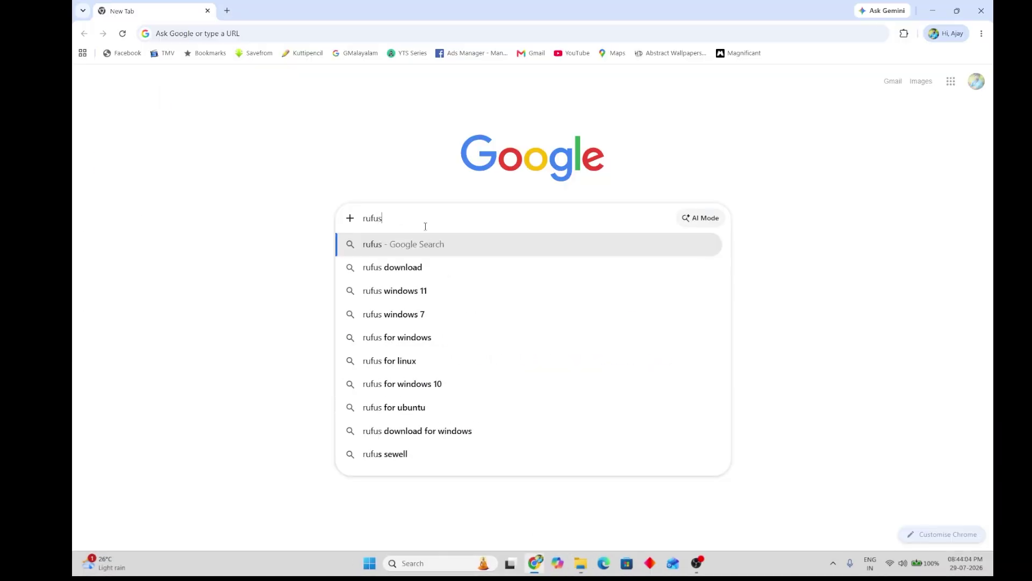
pyautogui.press('Return')
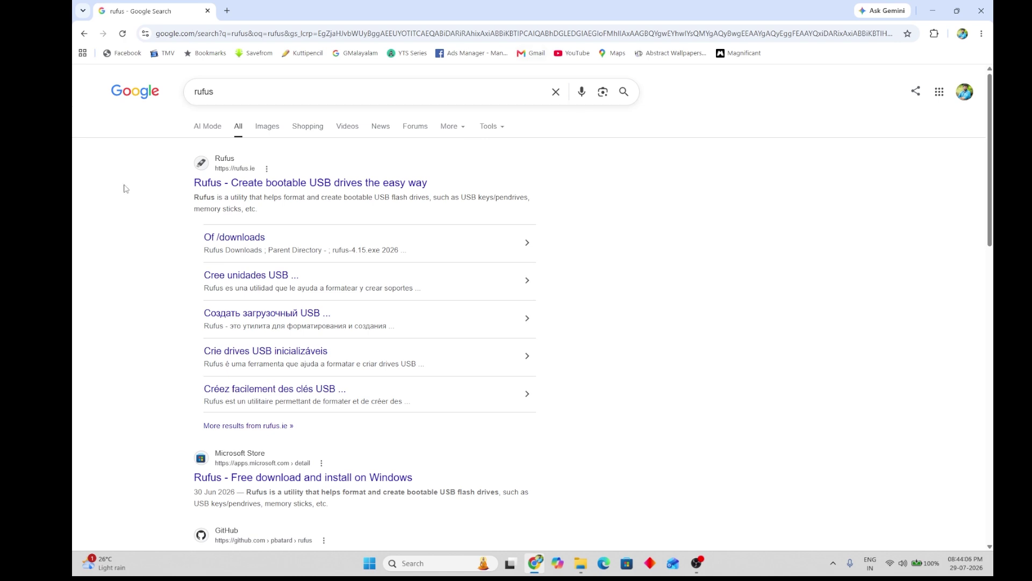
pyautogui.click(234, 183)
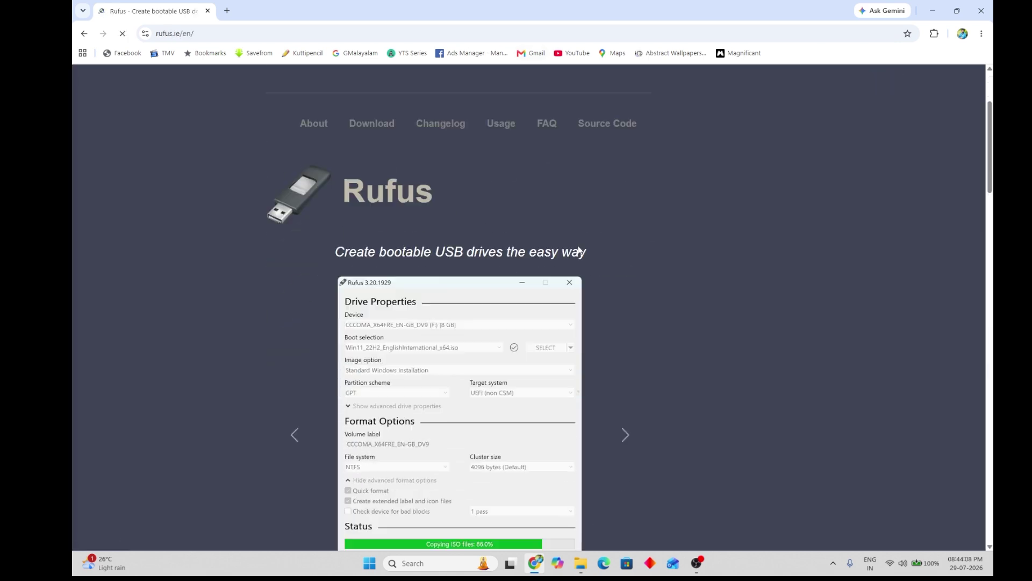
pyautogui.scroll(-9, 579, 251)
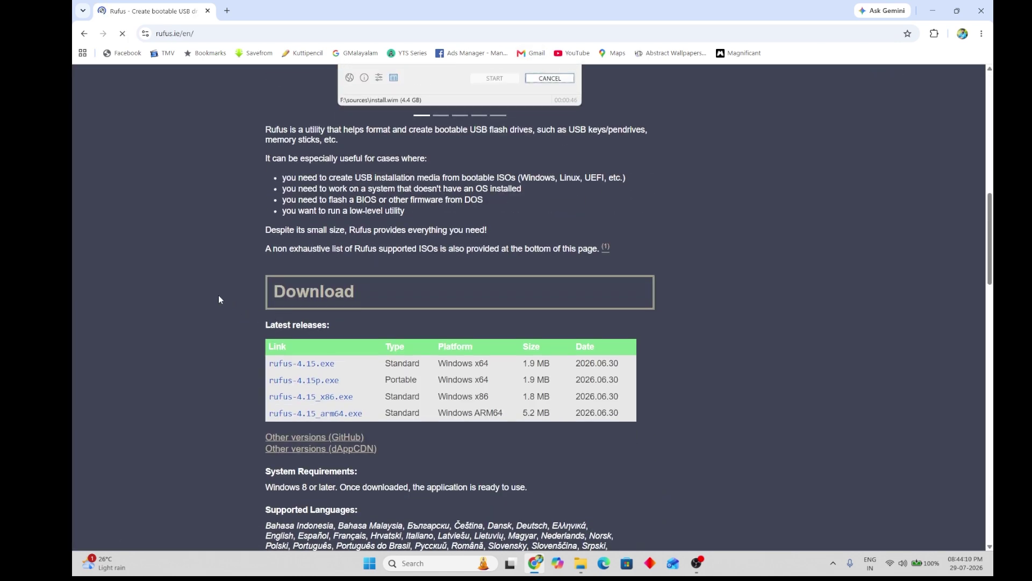
pyautogui.moveTo(625, 368); pyautogui.dragTo(572, 366)
pyautogui.click(592, 365)
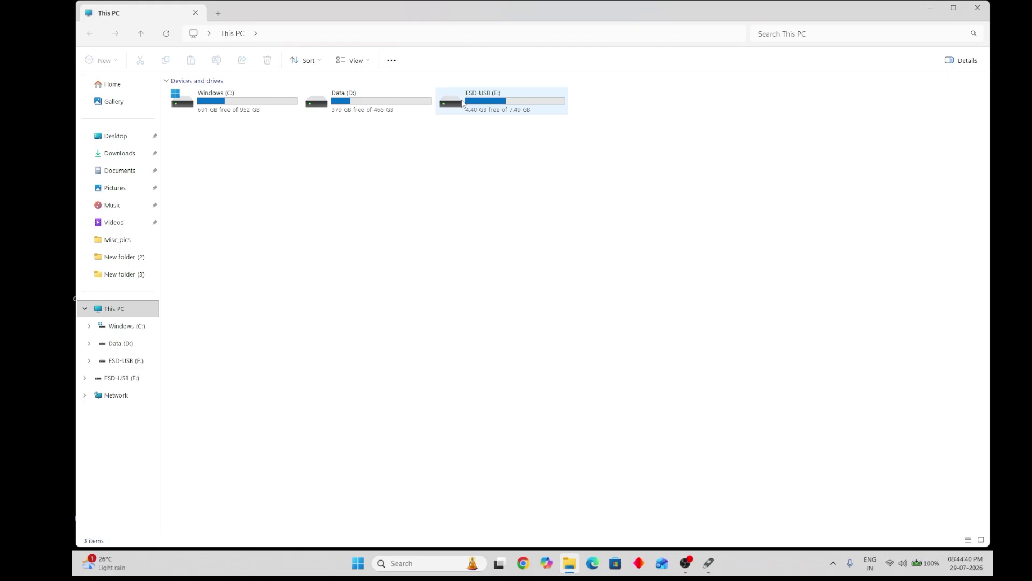
# Quick-format the ESD-USB (E:) drive as NTFS with a 4096-byte allocation unit size, and close File Explorer.
pyautogui.rightClick(484, 102)
pyautogui.click(540, 192)
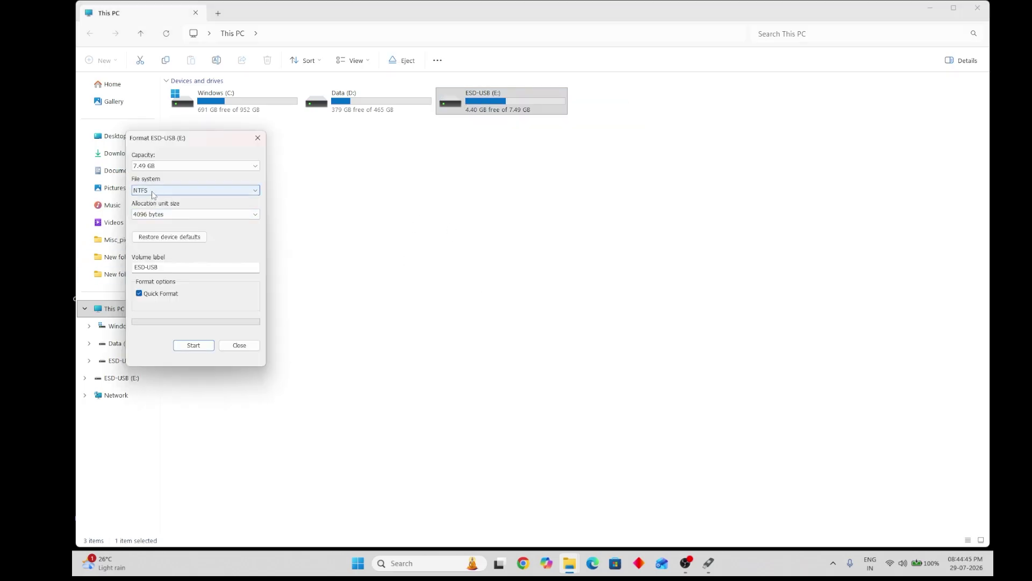
pyautogui.click(193, 345)
pyautogui.press('Return')
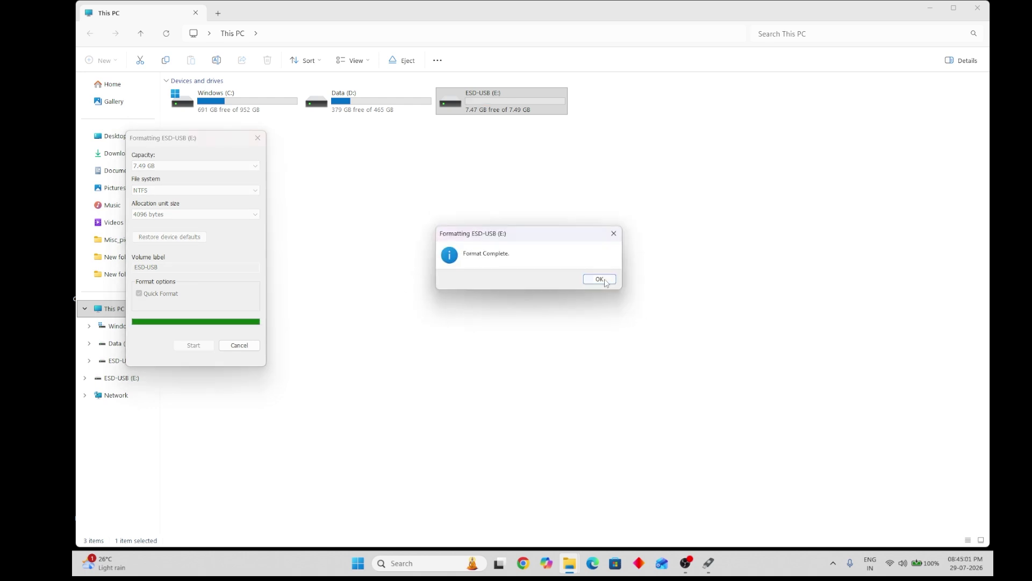
pyautogui.click(600, 279)
pyautogui.click(239, 345)
pyautogui.click(977, 8)
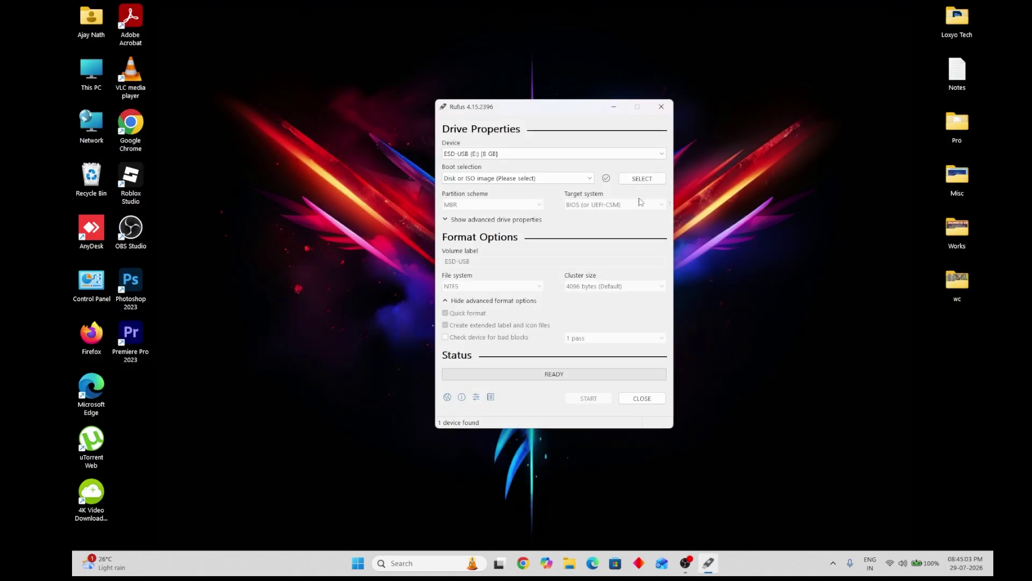
# Target the ESD-USB (E:) drive with a disk or ISO image boot selection and load Windows11_InsiderPreview_Client_x64_en-gb_28020_2539.iso.iso from Data (D:) > Windows 11.
pyautogui.click(492, 154)
pyautogui.click(487, 164)
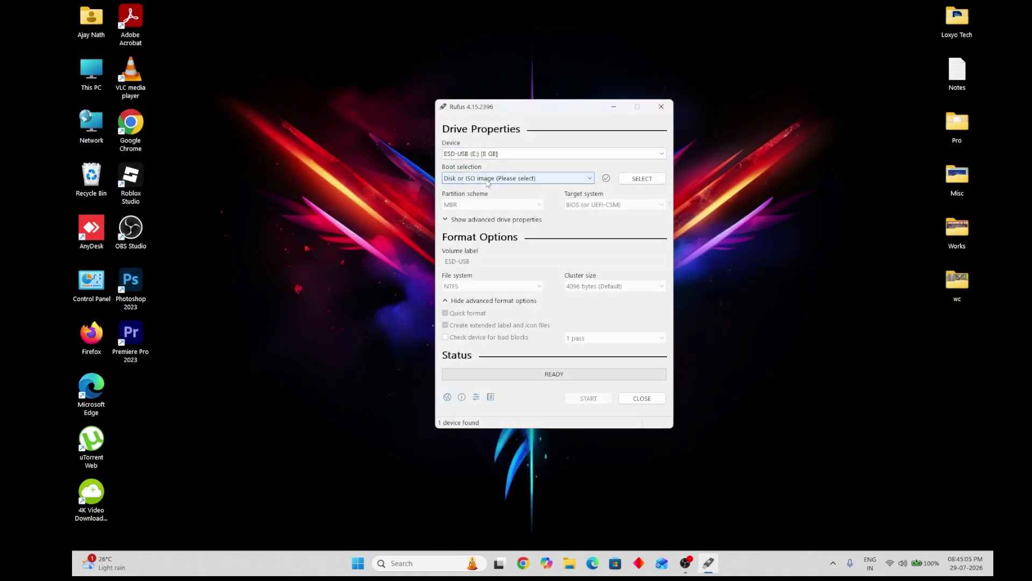
pyautogui.click(487, 181)
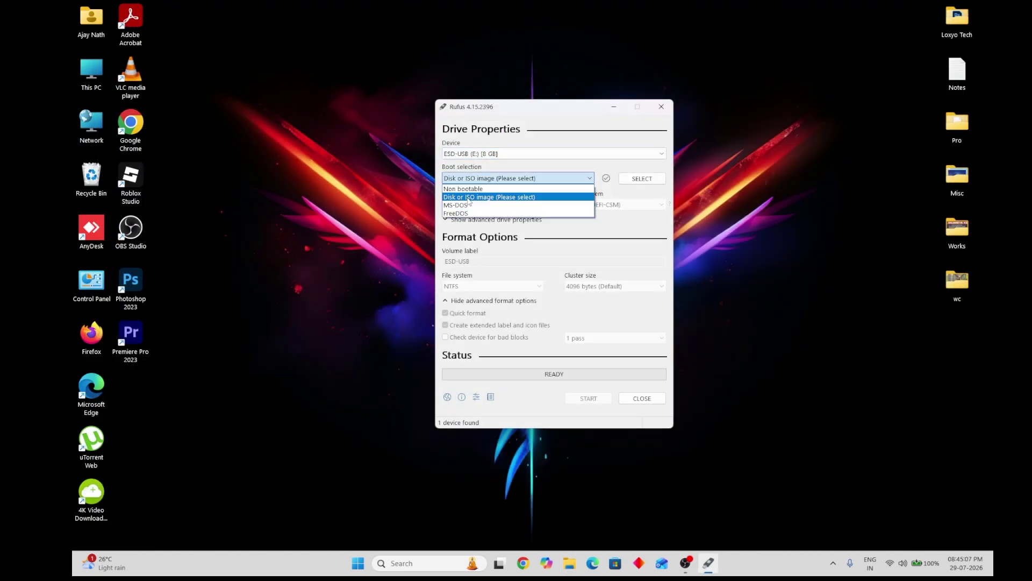
pyautogui.click(520, 201)
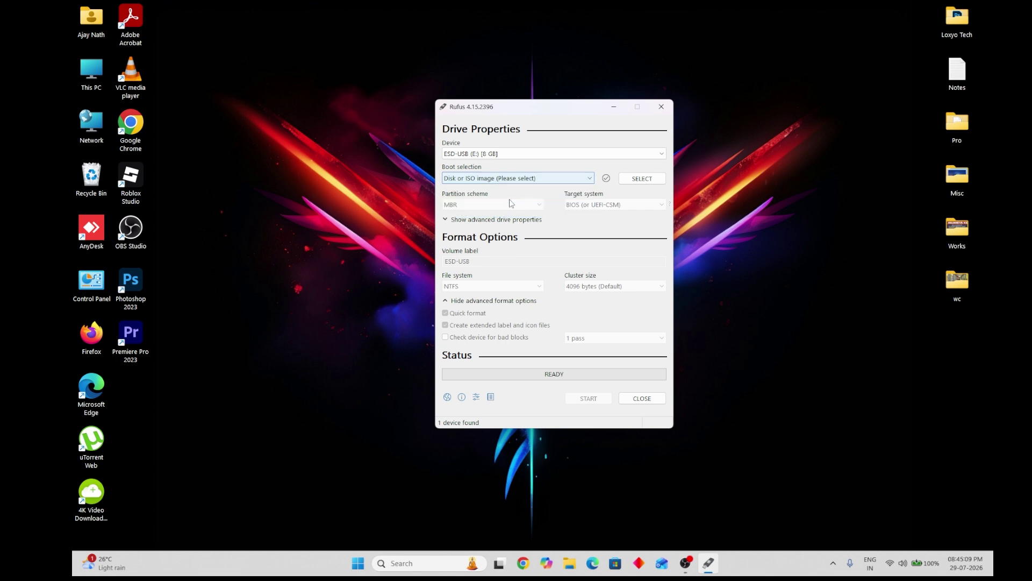
pyautogui.click(625, 183)
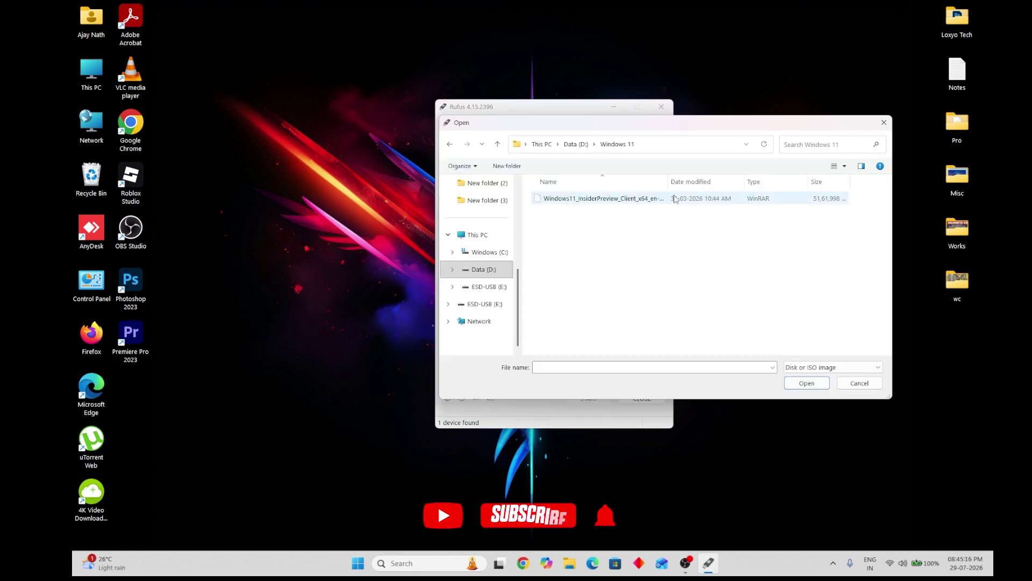
pyautogui.moveTo(668, 181); pyautogui.dragTo(763, 183)
pyautogui.click(615, 199)
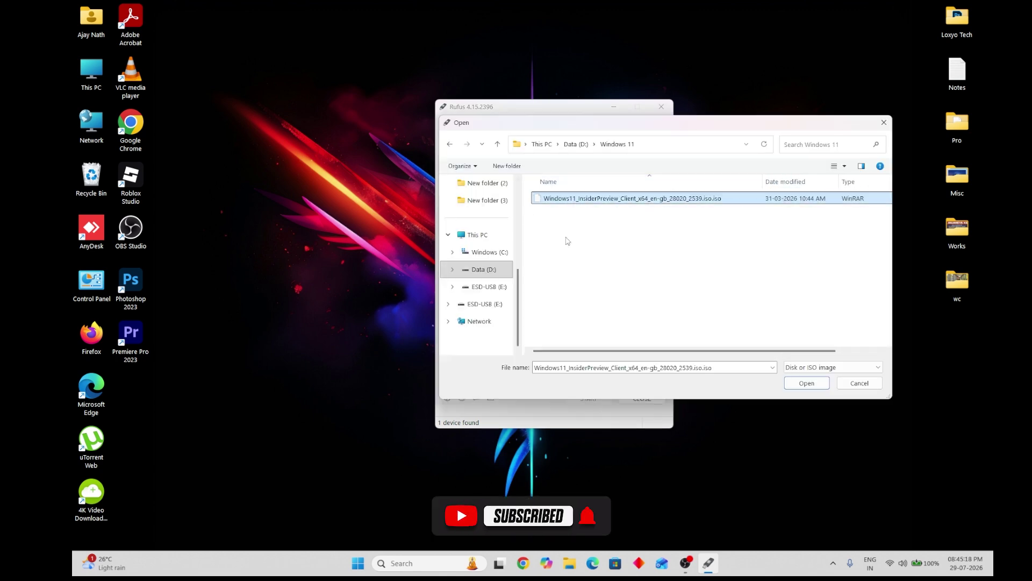
pyautogui.click(806, 383)
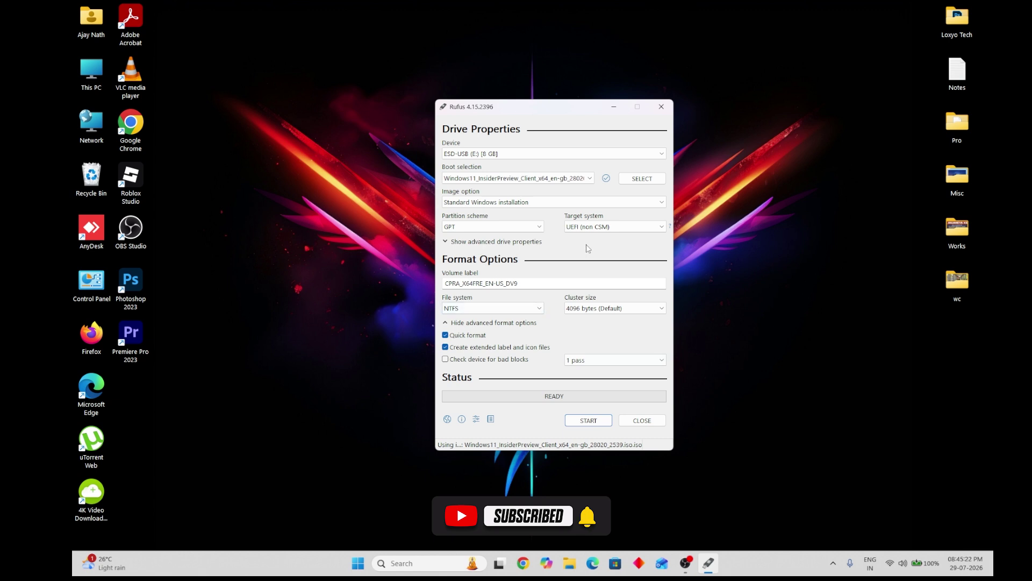
# Write the bootable drive with RAM/Secure Boot/TPM 2.0 and online account requirements removed and data collection and BitLocker disabled, confirm the erase, and close Rufus.
pyautogui.click(588, 420)
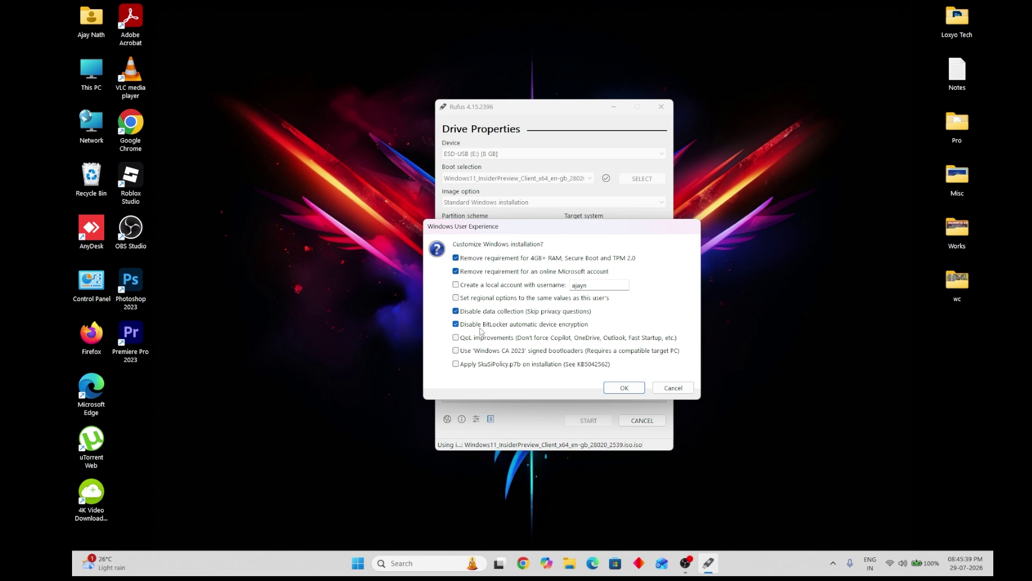
pyautogui.click(620, 388)
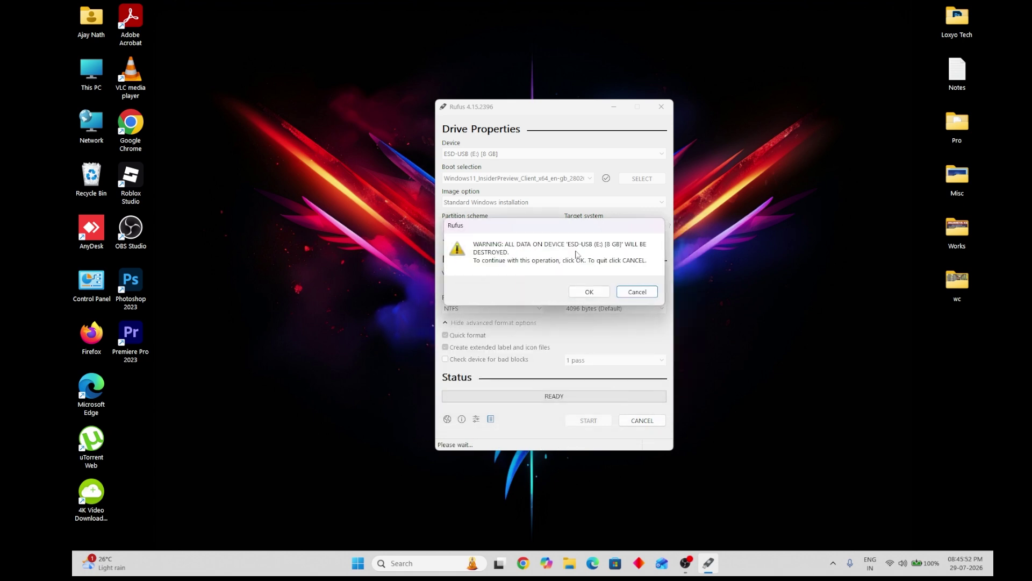
pyautogui.click(589, 293)
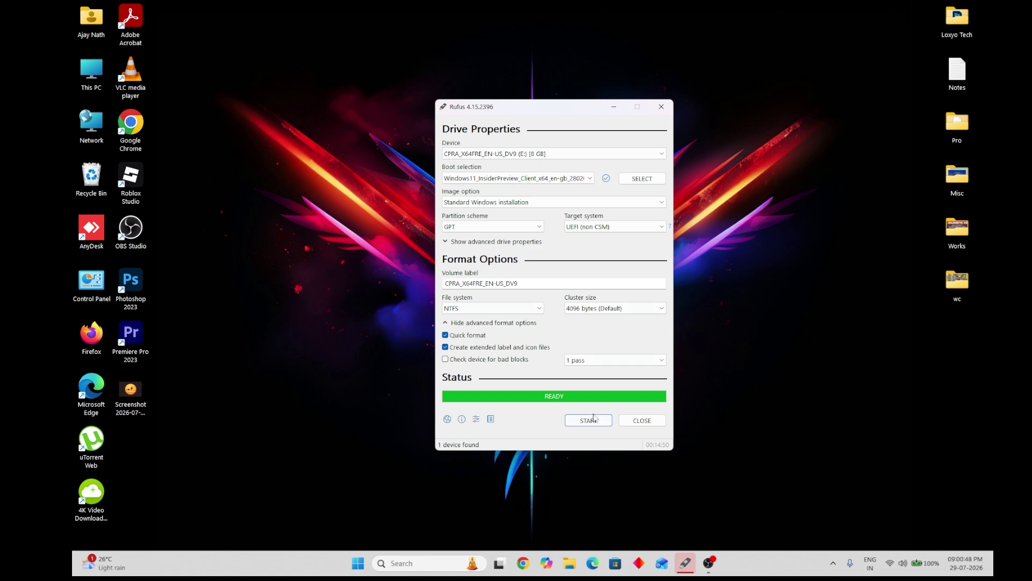
pyautogui.click(641, 422)
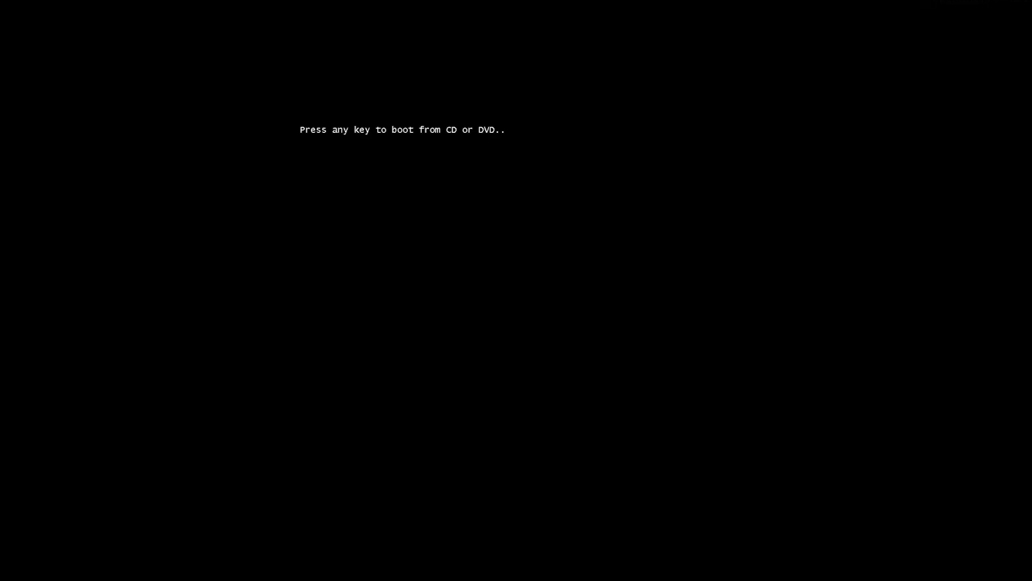
# Boot into Windows 11 Setup and accept English (United States) for language and formats with the US keyboard.
pyautogui.press('Return')
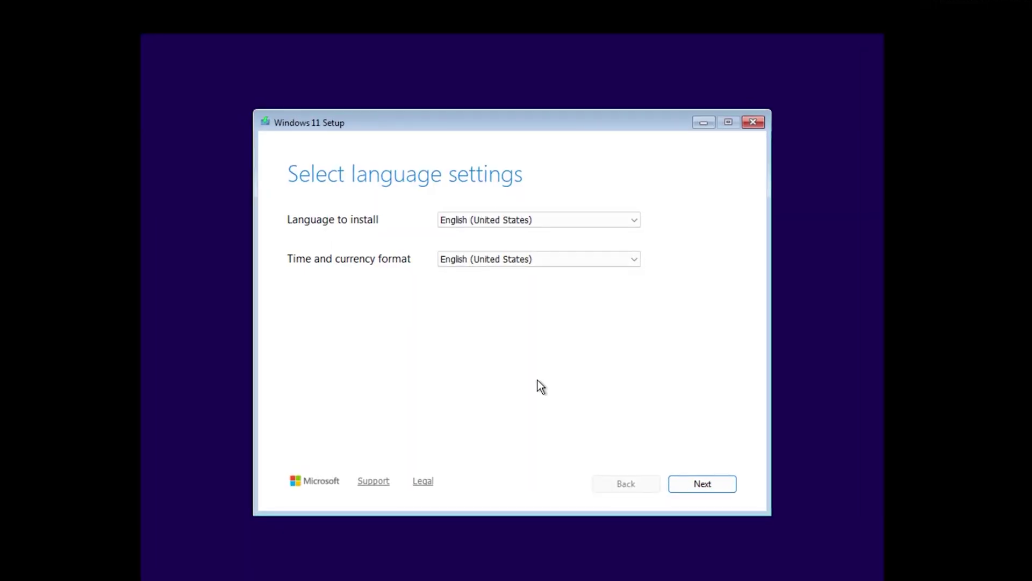
pyautogui.click(702, 484)
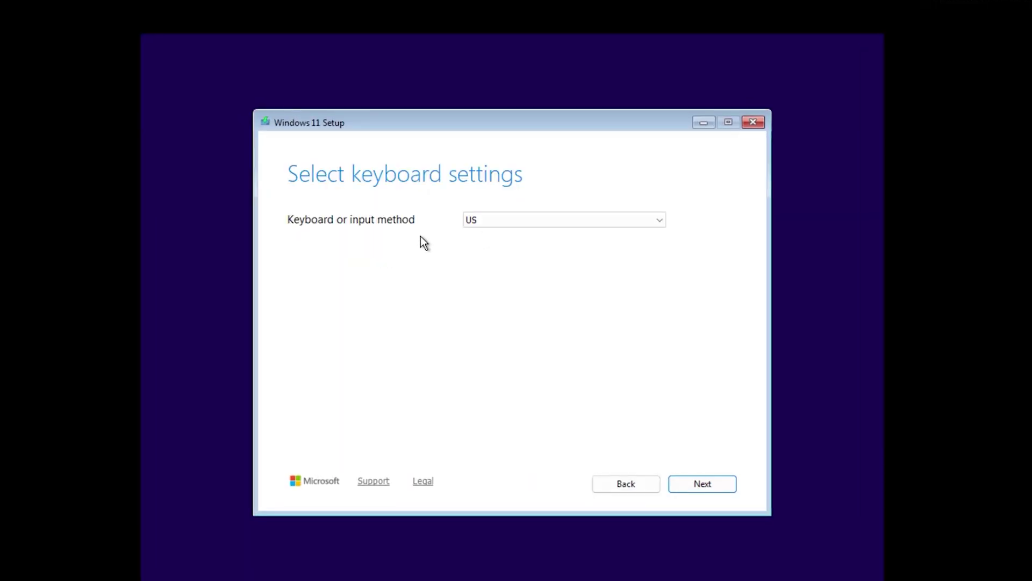
pyautogui.click(726, 488)
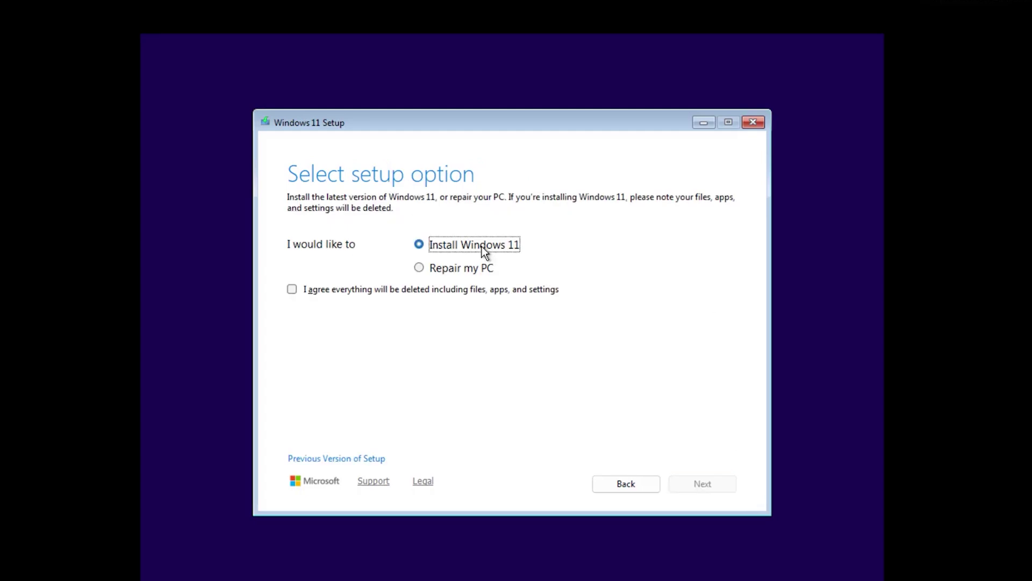
# Choose Install Windows 11 with agreement to delete all files, apps and settings, and continue without a product key.
pyautogui.click(295, 289)
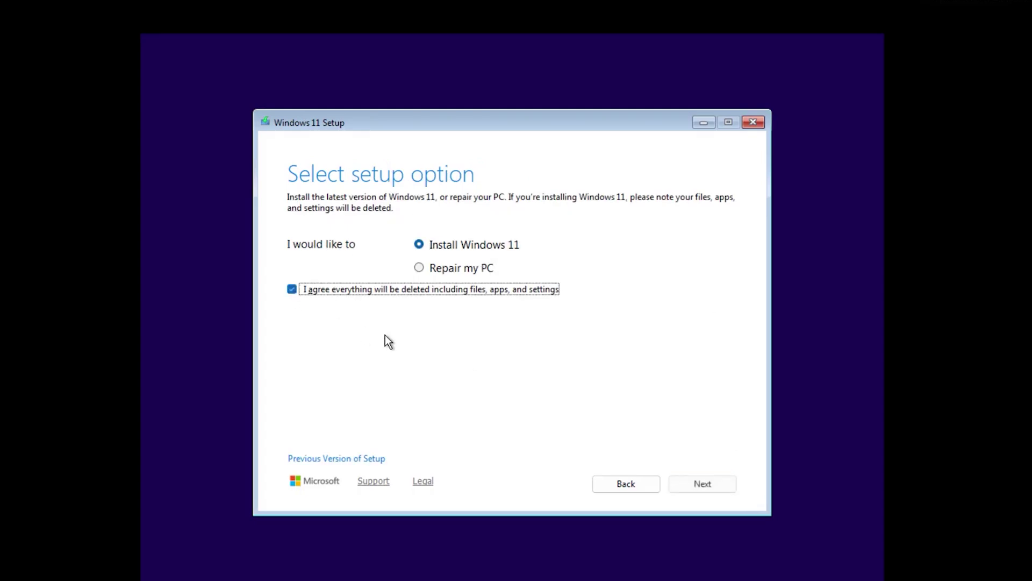
pyautogui.click(704, 484)
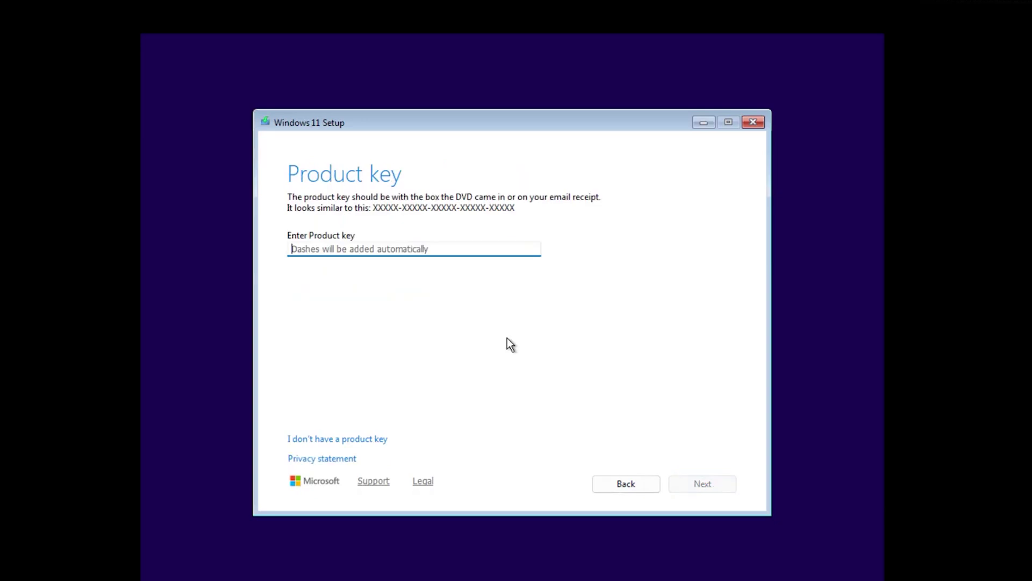
pyautogui.click(368, 441)
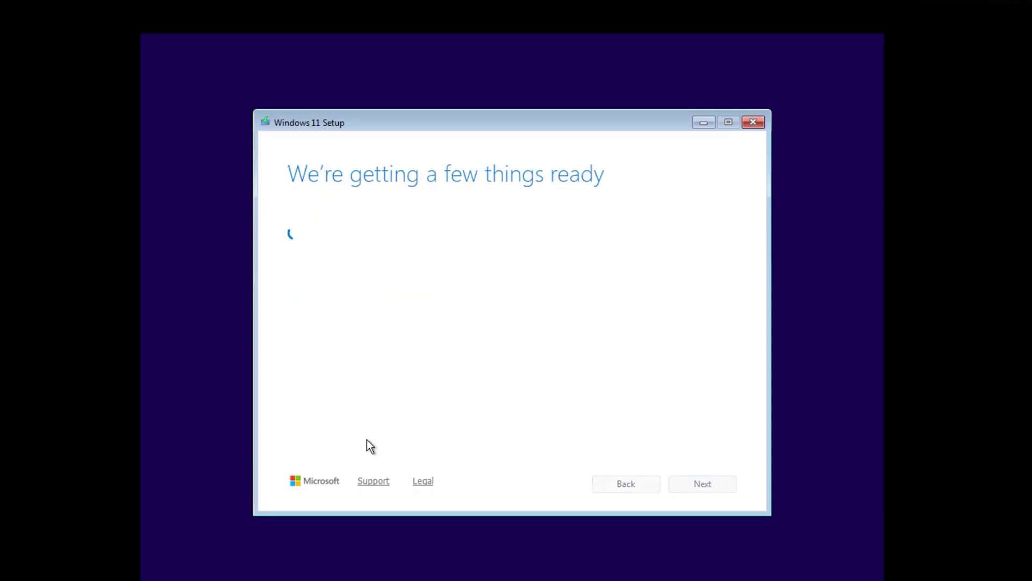
# Select the Windows 11 Pro image, accept the license terms, and start the installation on Disk 0 Unallocated Space.
pyautogui.click(350, 323)
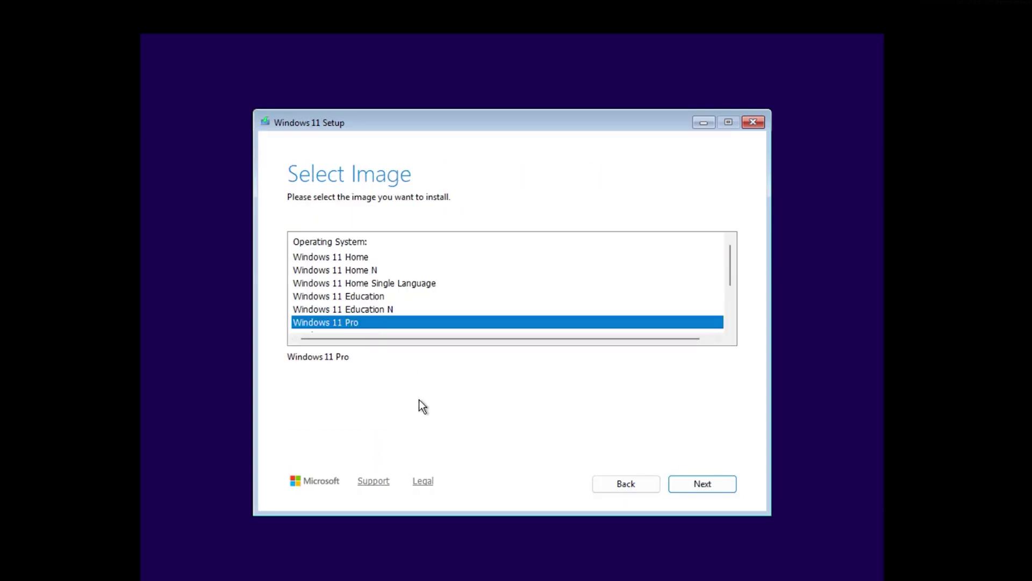
pyautogui.click(692, 485)
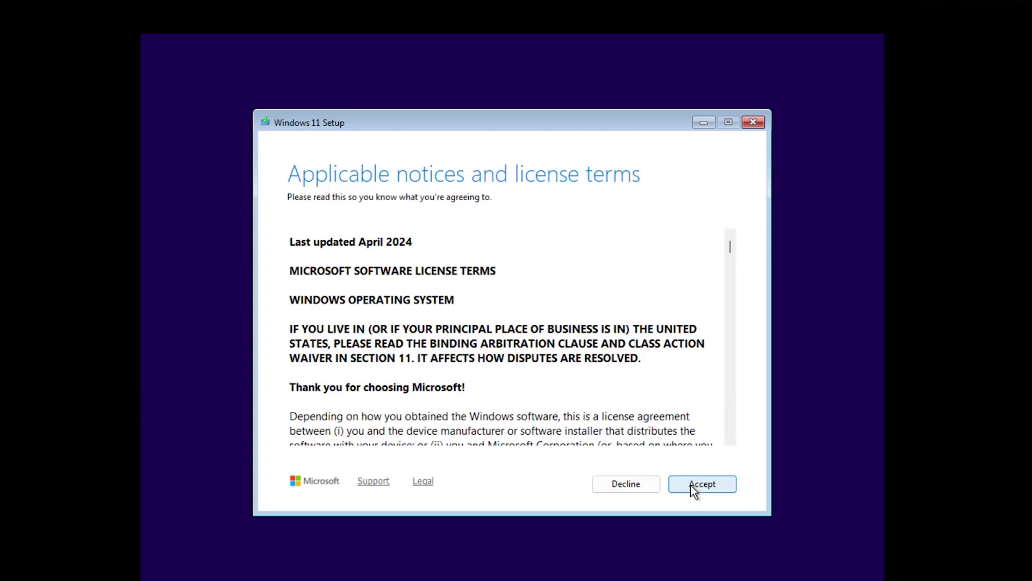
pyautogui.click(693, 485)
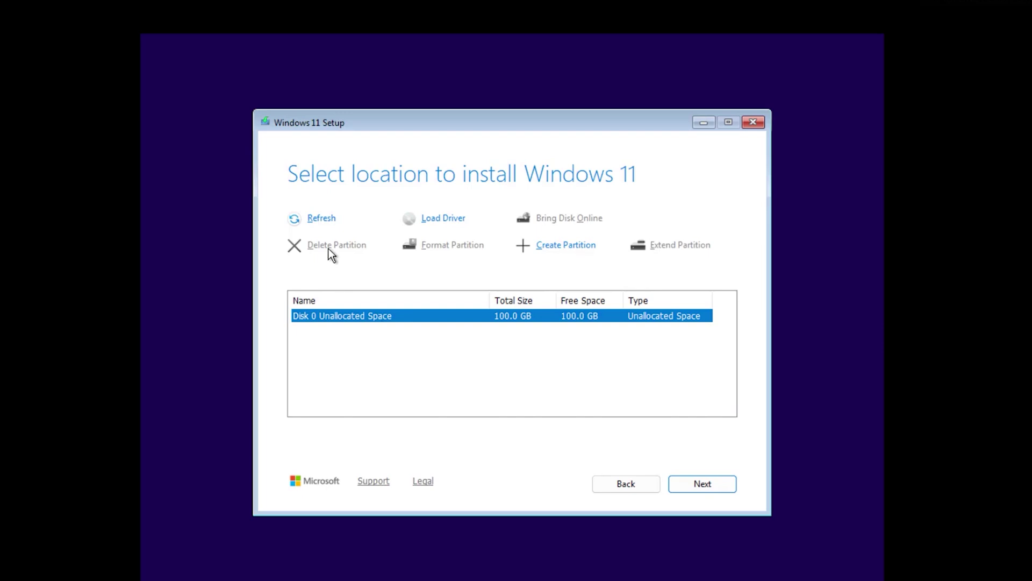
pyautogui.click(721, 485)
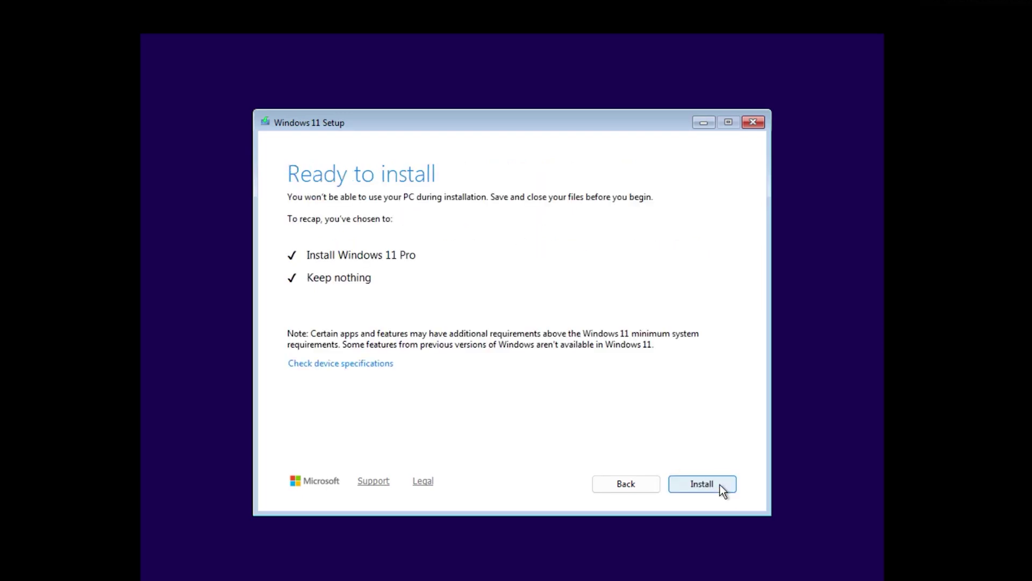
pyautogui.click(720, 485)
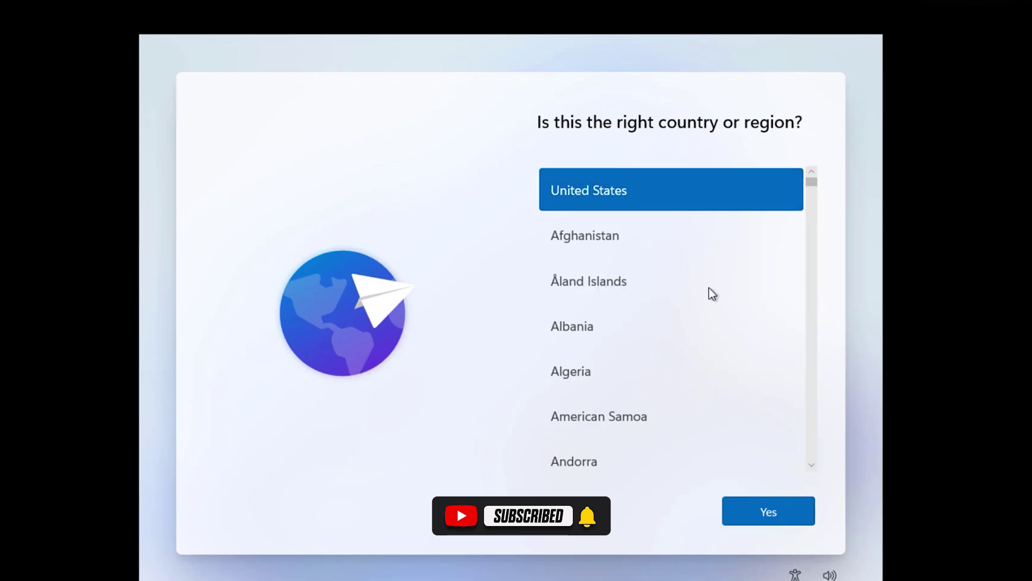
# Confirm United States as the region and US as the keyboard layout, skipping a second keyboard layout.
pyautogui.click(779, 511)
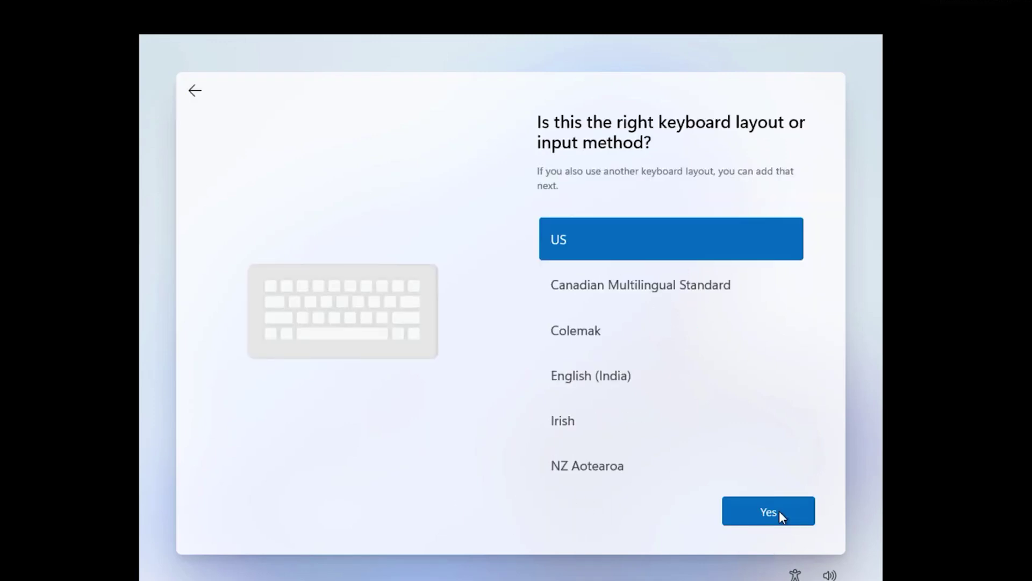
pyautogui.click(779, 511)
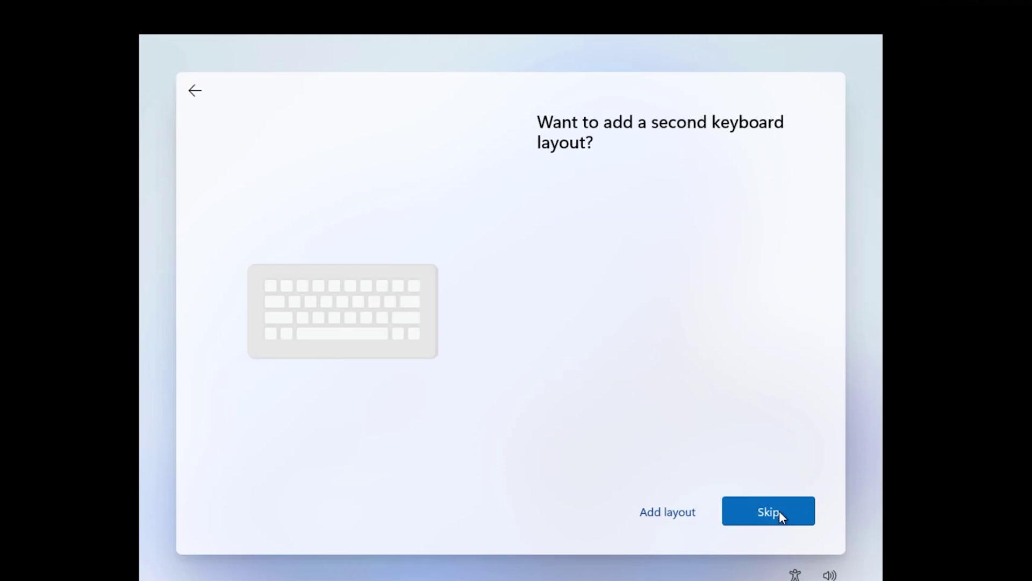
pyautogui.click(780, 516)
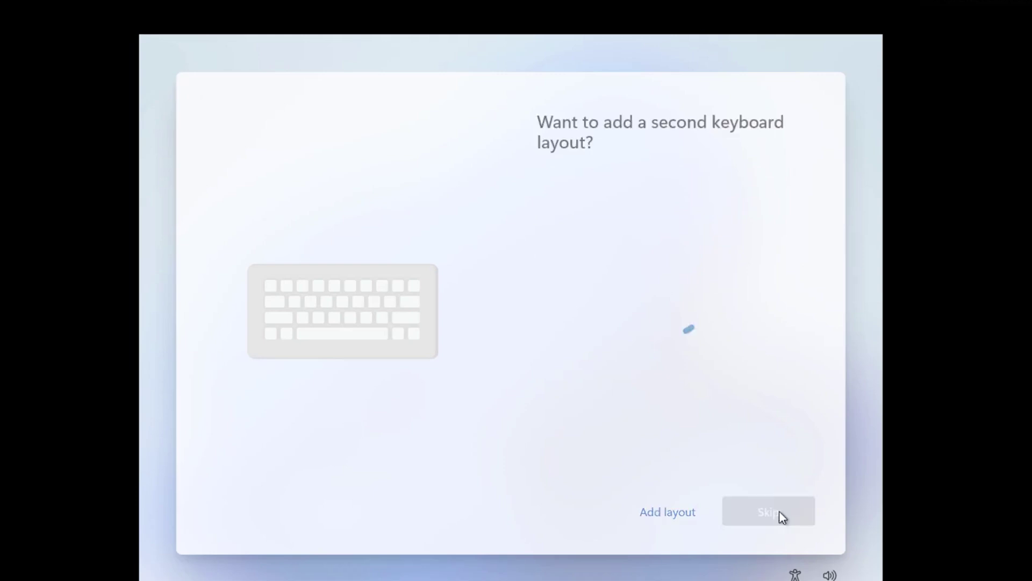